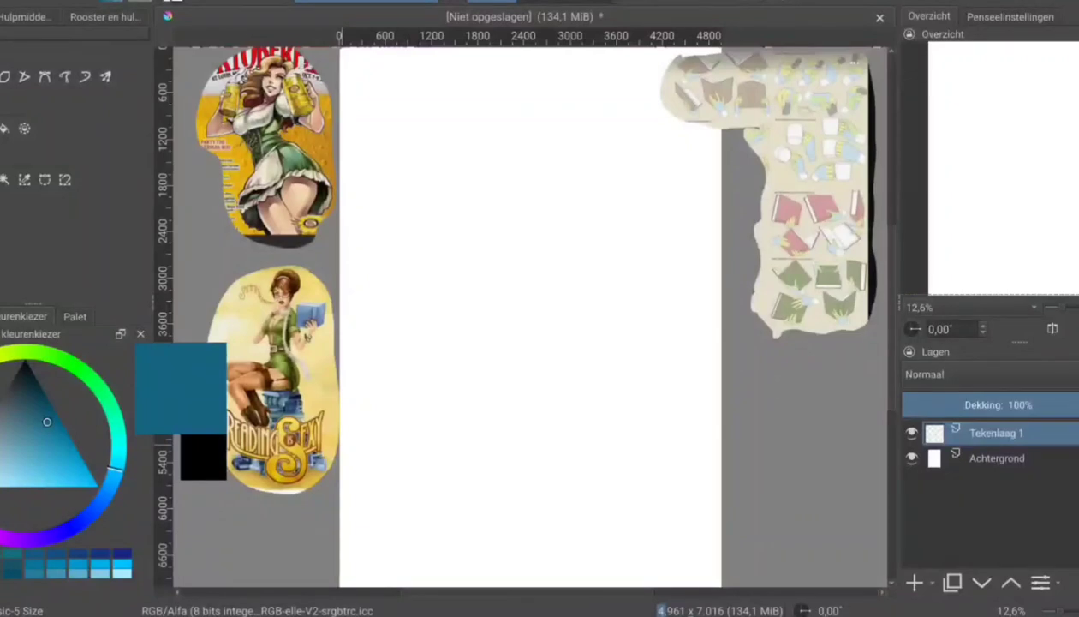
# Step: Sketch the head, centre line, shoulders and chest in loose blue strokes
pyautogui.moveTo(467, 87)
pyautogui.mouseDown()
pyautogui.moveTo(454, 156)
pyautogui.moveTo(472, 171)
pyautogui.moveTo(458, 212)
pyautogui.moveTo(496, 206)
pyautogui.mouseUp()
pyautogui.moveTo(512, 155)
pyautogui.mouseDown()
pyautogui.moveTo(463, 171)
pyautogui.moveTo(433, 204)
pyautogui.moveTo(501, 228)
pyautogui.mouseUp()
pyautogui.moveTo(441, 193); pyautogui.dragTo(509, 201)
pyautogui.moveTo(454, 286)
pyautogui.mouseDown()
pyautogui.moveTo(447, 230)
pyautogui.moveTo(463, 290)
pyautogui.mouseUp()
pyautogui.moveTo(518, 184); pyautogui.dragTo(506, 272)
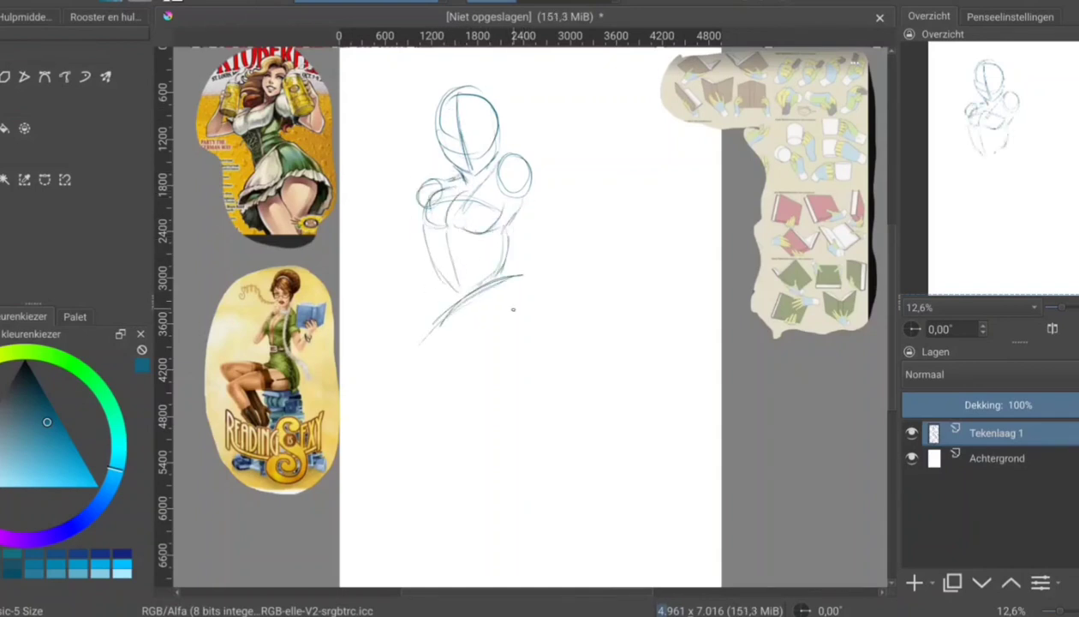
# Step: Rough in the torso sides and block in the hips with circles and curves
pyautogui.moveTo(418, 342); pyautogui.dragTo(523, 275)
pyautogui.moveTo(469, 296); pyautogui.dragTo(485, 320)
pyautogui.moveTo(507, 262); pyautogui.dragTo(518, 341)
pyautogui.moveTo(437, 301); pyautogui.dragTo(446, 369)
pyautogui.moveTo(439, 245); pyautogui.dragTo(413, 336)
pyautogui.moveTo(511, 227); pyautogui.dragTo(497, 268)
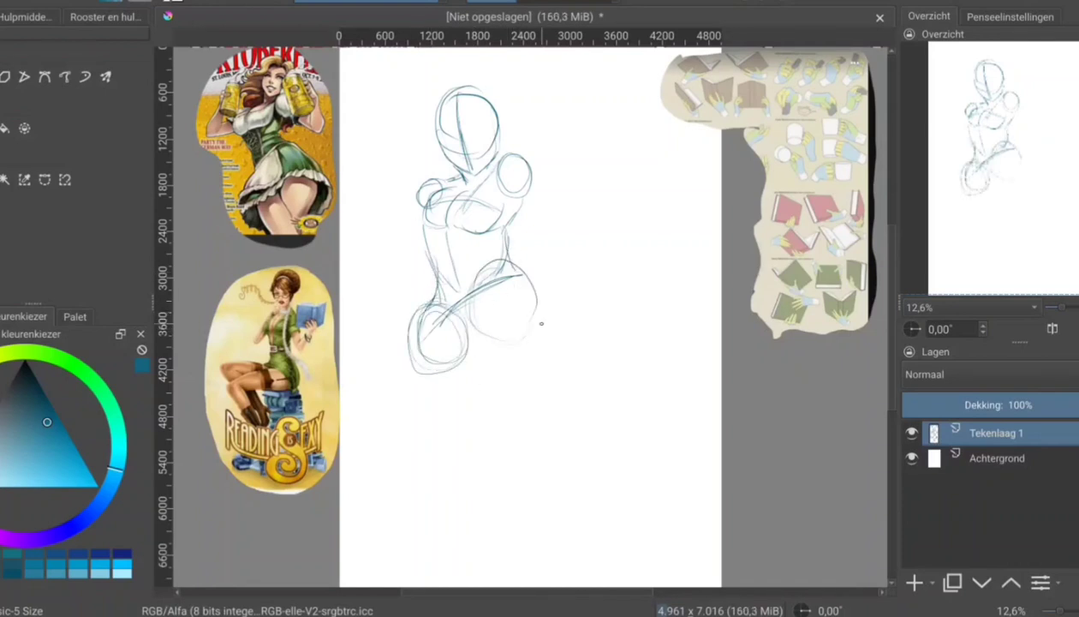
# Step: Draw the thigh and leg curves down to the feet, and firm up the left chest curve
pyautogui.moveTo(413, 336); pyautogui.dragTo(488, 420)
pyautogui.moveTo(453, 304); pyautogui.dragTo(501, 415)
pyautogui.moveTo(522, 277); pyautogui.dragTo(543, 343)
pyautogui.moveTo(538, 342)
pyautogui.mouseDown()
pyautogui.moveTo(502, 387)
pyautogui.moveTo(479, 484)
pyautogui.mouseUp()
pyautogui.moveTo(450, 407); pyautogui.dragTo(527, 510)
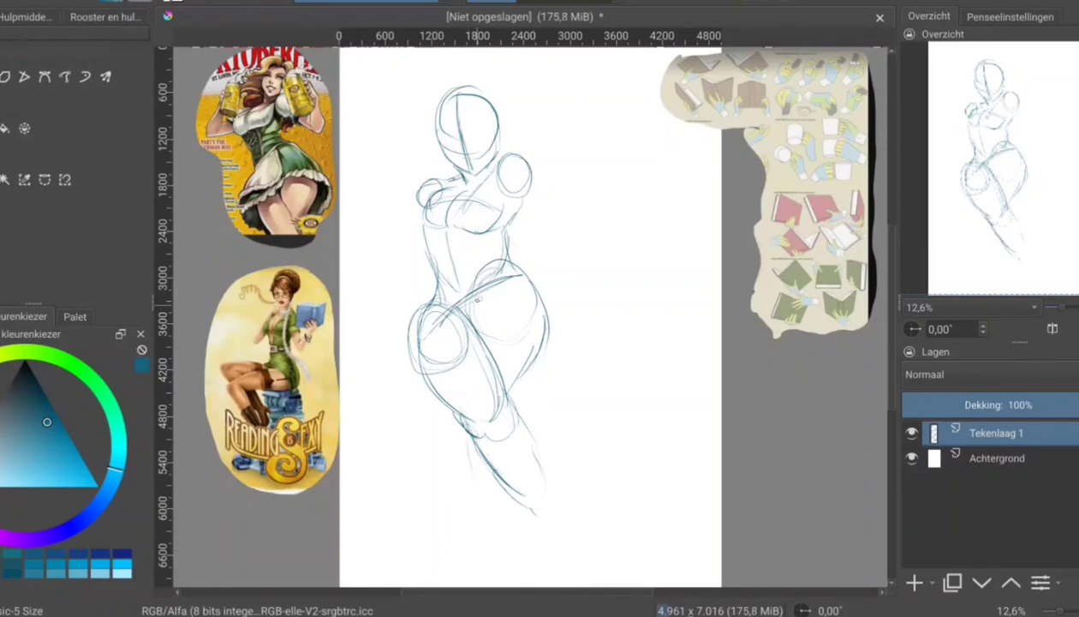
pyautogui.moveTo(538, 329); pyautogui.dragTo(505, 394)
pyautogui.moveTo(479, 475); pyautogui.dragTo(473, 510)
pyautogui.moveTo(443, 409); pyautogui.dragTo(445, 494)
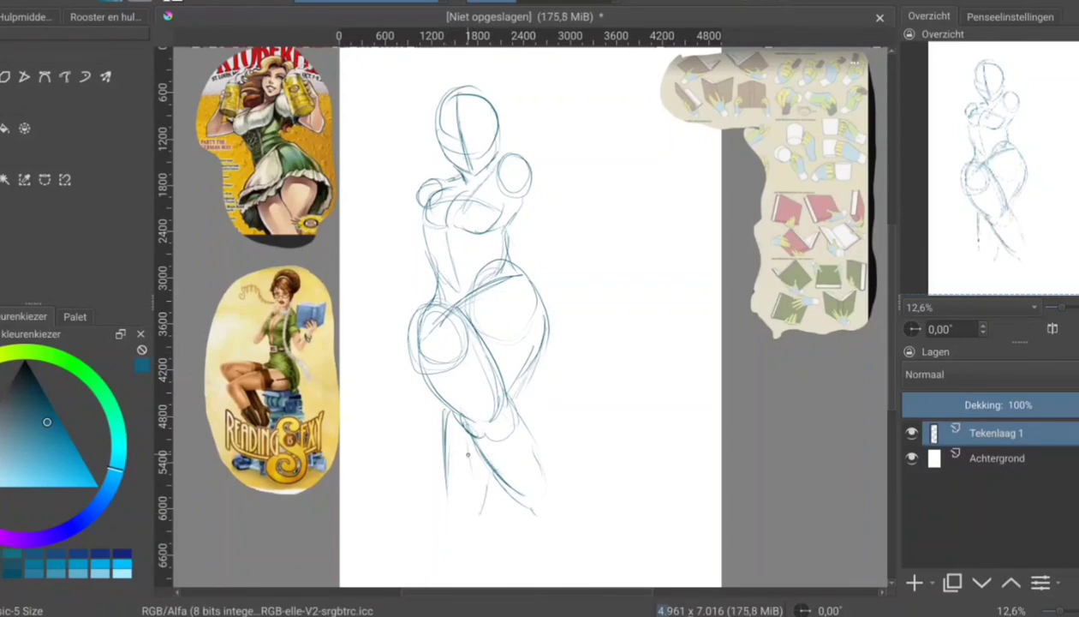
pyautogui.moveTo(432, 190); pyautogui.dragTo(448, 230)
# Step: Enlarge the whole figure sketch and shift it to the right
pyautogui.hotkey('ctrl', 't')
pyautogui.moveTo(480, 300); pyautogui.dragTo(528, 326)
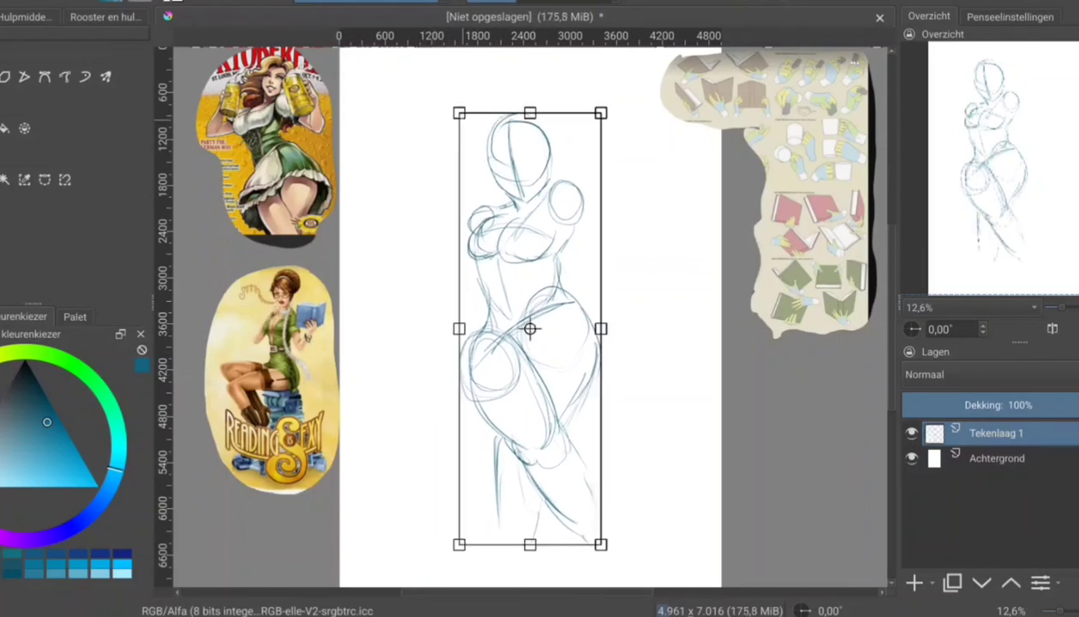
pyautogui.moveTo(600, 546); pyautogui.dragTo(612, 570)
pyautogui.press('Return')
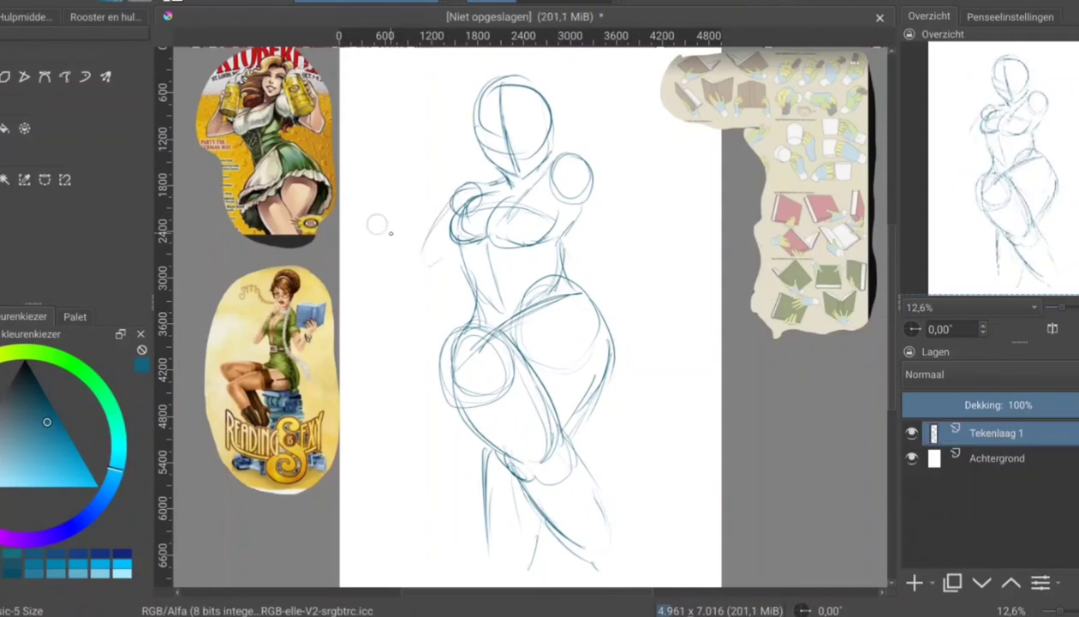
# Step: Sketch the left arm with a hand holding an open book
pyautogui.moveTo(378, 225)
pyautogui.mouseDown()
pyautogui.moveTo(445, 279)
pyautogui.moveTo(452, 190)
pyautogui.mouseUp()
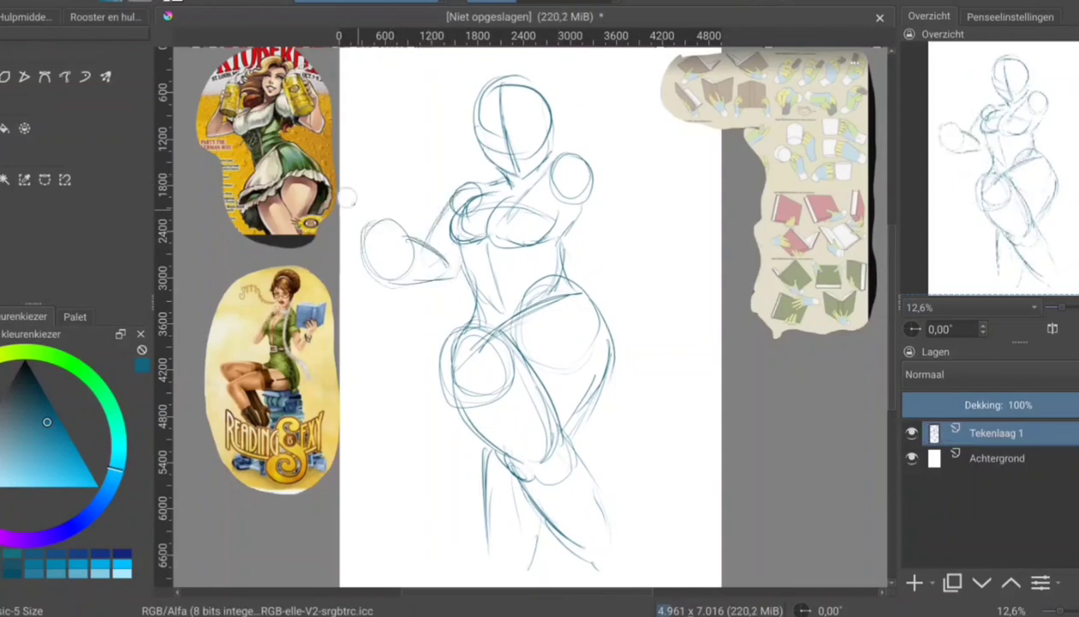
pyautogui.moveTo(350, 204); pyautogui.dragTo(380, 158)
pyautogui.moveTo(380, 159); pyautogui.dragTo(422, 194)
pyautogui.moveTo(365, 250); pyautogui.dragTo(410, 199)
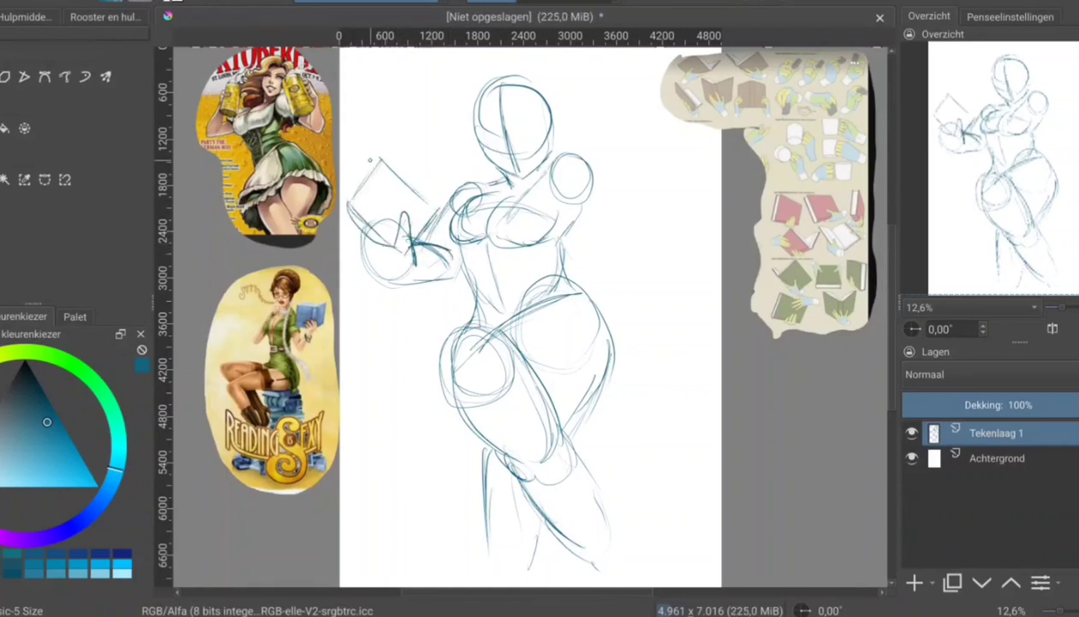
pyautogui.moveTo(353, 161)
pyautogui.mouseDown()
pyautogui.moveTo(347, 199)
pyautogui.moveTo(384, 248)
pyautogui.moveTo(431, 275)
pyautogui.mouseUp()
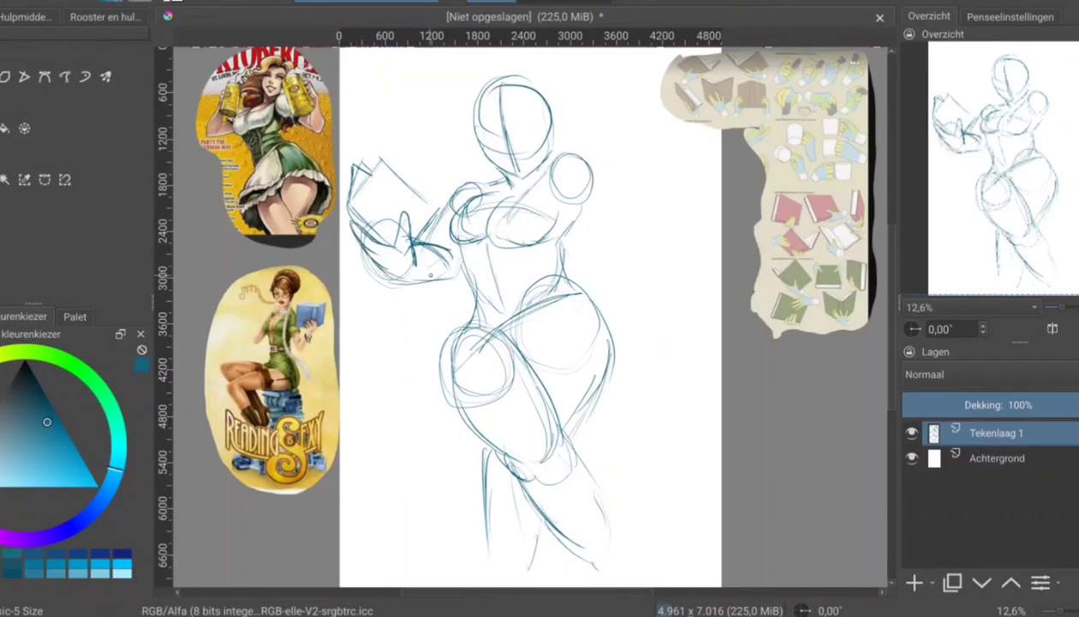
# Step: Erase the messy finger strokes and redraw fingers gripping the book
pyautogui.moveTo(402, 197)
pyautogui.mouseDown()
pyautogui.moveTo(381, 250)
pyautogui.moveTo(390, 253)
pyautogui.mouseUp()
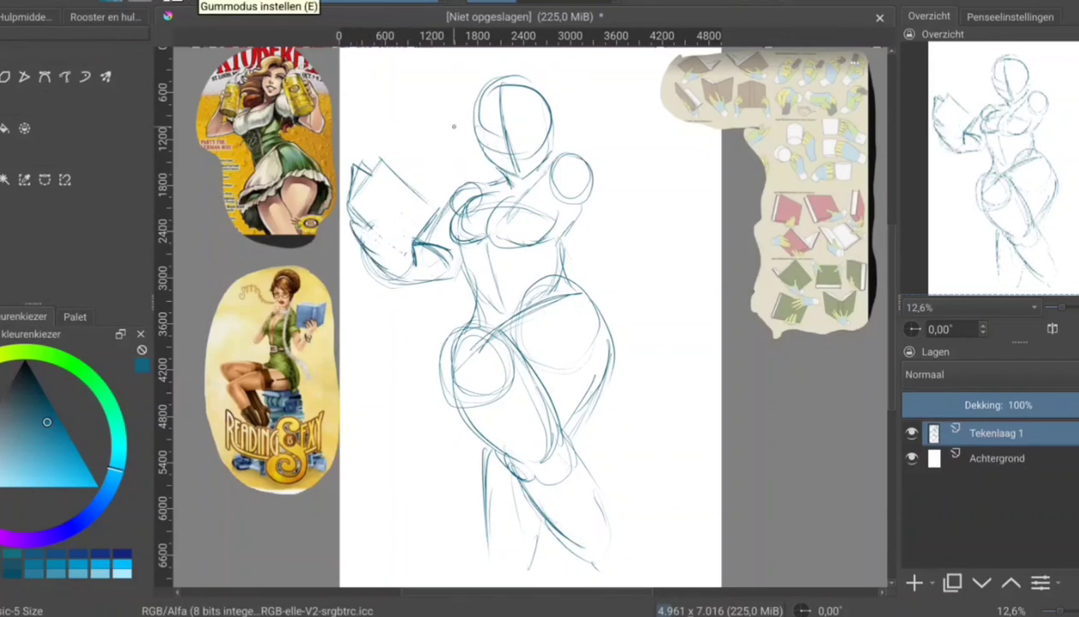
pyautogui.moveTo(402, 205); pyautogui.dragTo(377, 233)
pyautogui.moveTo(381, 184)
pyautogui.mouseDown()
pyautogui.moveTo(361, 248)
pyautogui.moveTo(399, 273)
pyautogui.mouseUp()
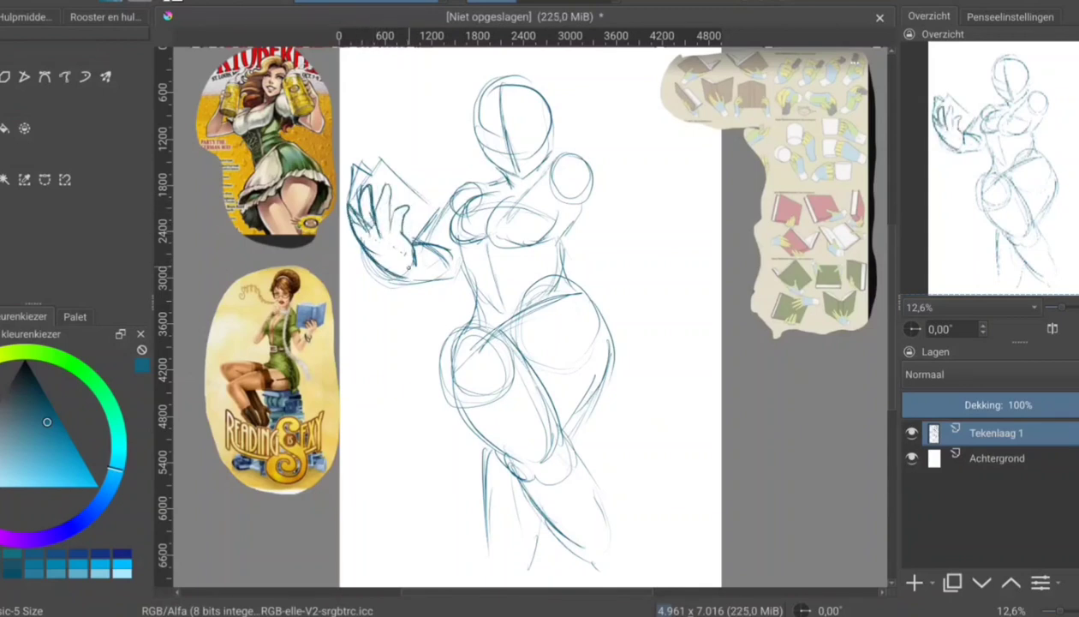
# Step: Rough in the right shoulder and upper arm, then shift the whole sketch down
pyautogui.moveTo(565, 158); pyautogui.dragTo(599, 240)
pyautogui.moveTo(612, 137); pyautogui.dragTo(626, 231)
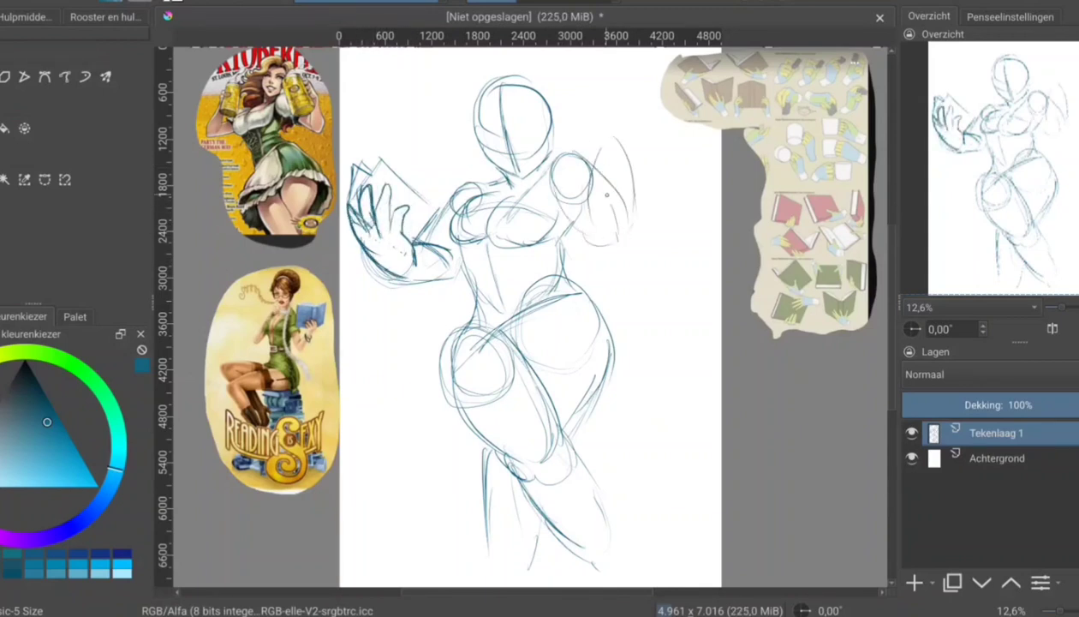
pyautogui.hotkey('ctrl', 't')
pyautogui.moveTo(607, 135)
pyautogui.mouseDown()
pyautogui.moveTo(607, 195)
pyautogui.moveTo(610, 139)
pyautogui.mouseUp()
pyautogui.press('Return')
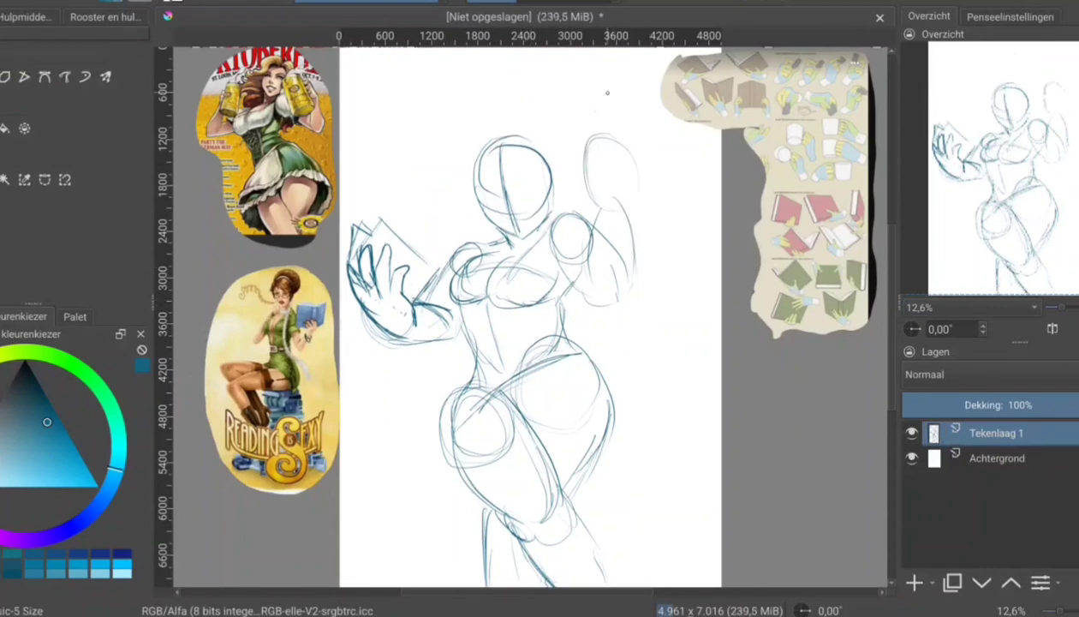
# Step: Outline the raised right arm and a first book, then erase that book outline
pyautogui.moveTo(618, 184)
pyautogui.mouseDown()
pyautogui.moveTo(597, 101)
pyautogui.moveTo(617, 182)
pyautogui.mouseUp()
pyautogui.moveTo(586, 79)
pyautogui.mouseDown()
pyautogui.moveTo(598, 176)
pyautogui.moveTo(591, 55)
pyautogui.mouseUp()
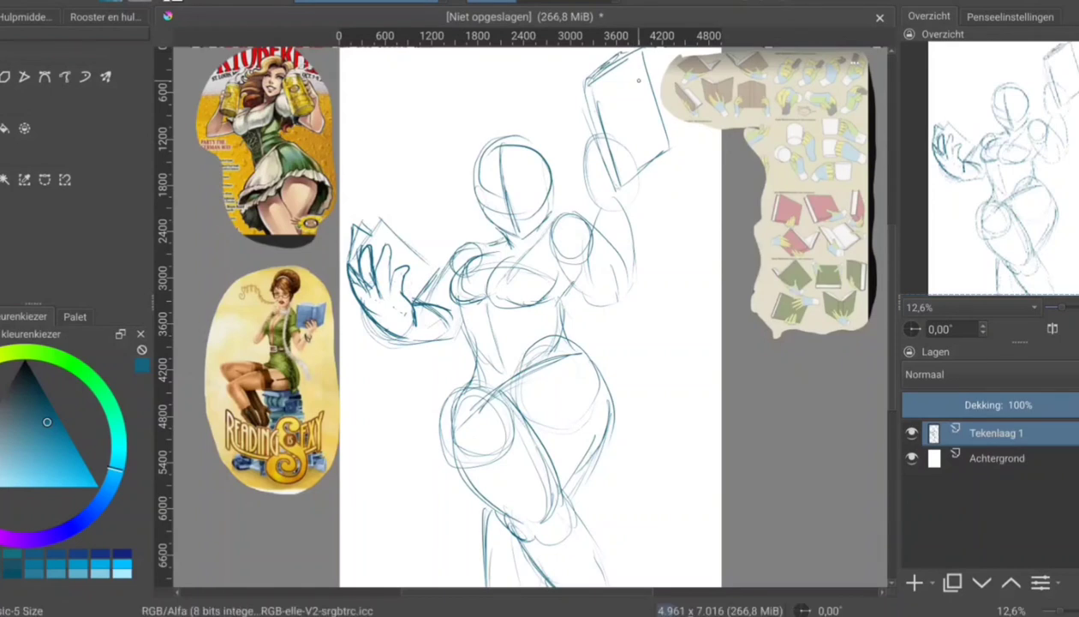
pyautogui.press('e')
pyautogui.moveTo(638, 80)
pyautogui.mouseDown()
pyautogui.moveTo(659, 125)
pyautogui.moveTo(582, 171)
pyautogui.moveTo(568, 98)
pyautogui.mouseUp()
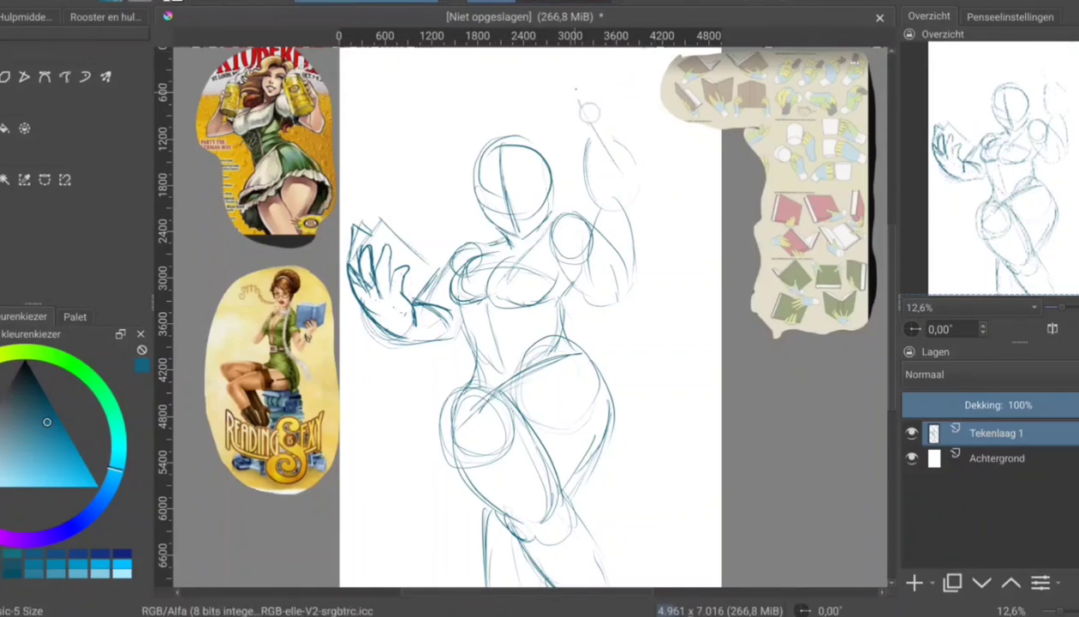
# Step: Draw a tall thin book with its page outline above the raised hand
pyautogui.moveTo(616, 183)
pyautogui.mouseDown()
pyautogui.moveTo(553, 61)
pyautogui.moveTo(608, 176)
pyautogui.mouseUp()
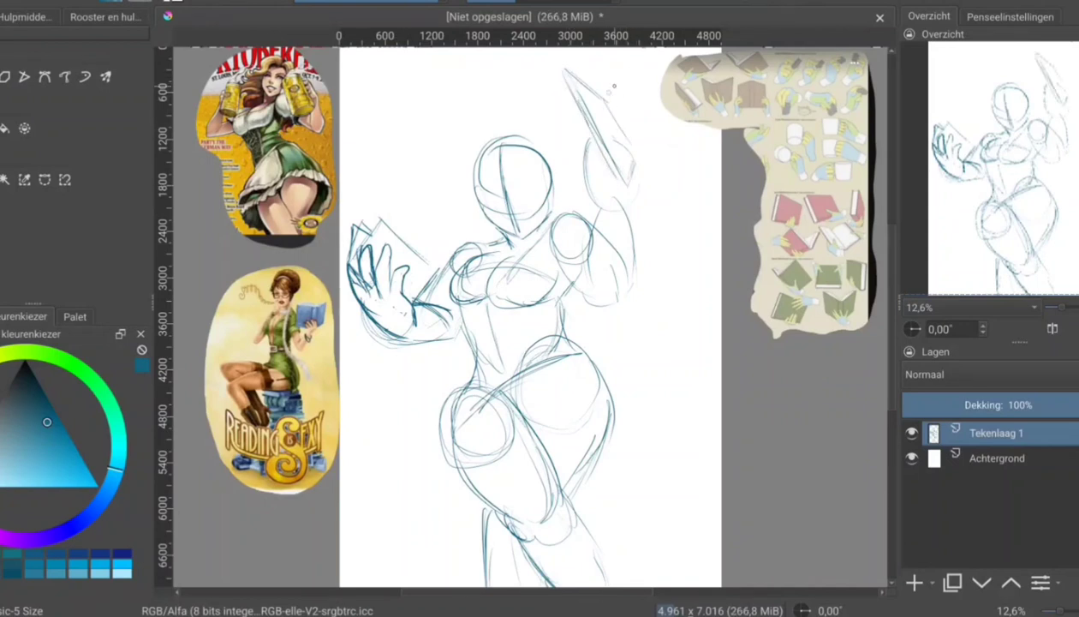
pyautogui.moveTo(609, 77); pyautogui.dragTo(660, 120)
pyautogui.moveTo(629, 156); pyautogui.dragTo(667, 144)
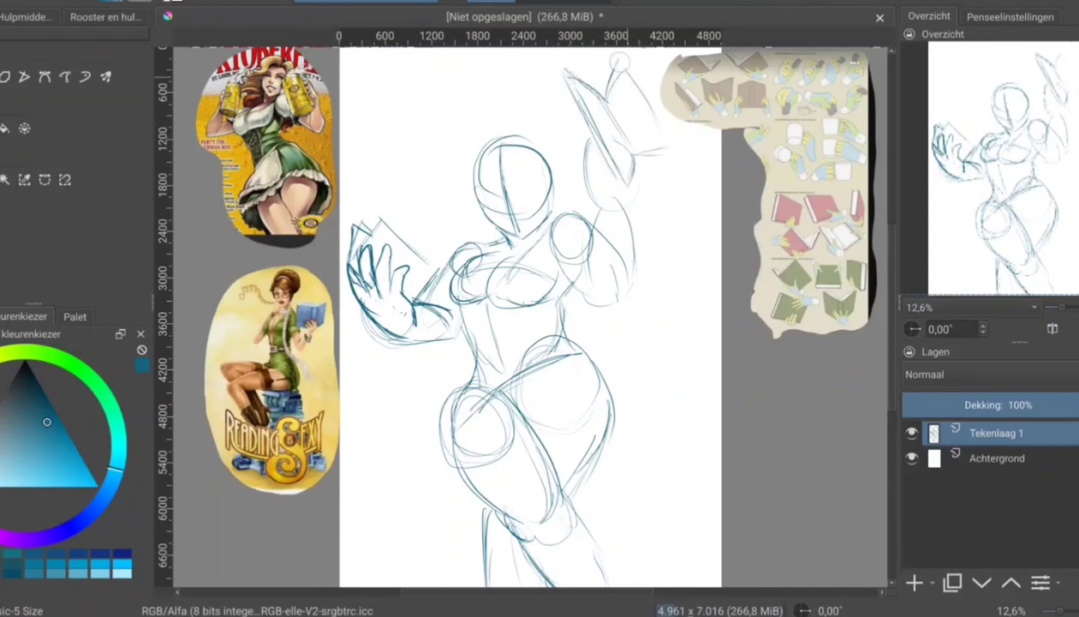
pyautogui.moveTo(619, 62); pyautogui.dragTo(657, 163)
pyautogui.moveTo(565, 75)
pyautogui.mouseDown()
pyautogui.moveTo(629, 151)
pyautogui.moveTo(578, 69)
pyautogui.moveTo(638, 167)
pyautogui.moveTo(610, 161)
pyautogui.mouseUp()
# Step: Densely hatch the raised book, add the raised arm lines, and select the book
pyautogui.moveTo(609, 57); pyautogui.dragTo(664, 154)
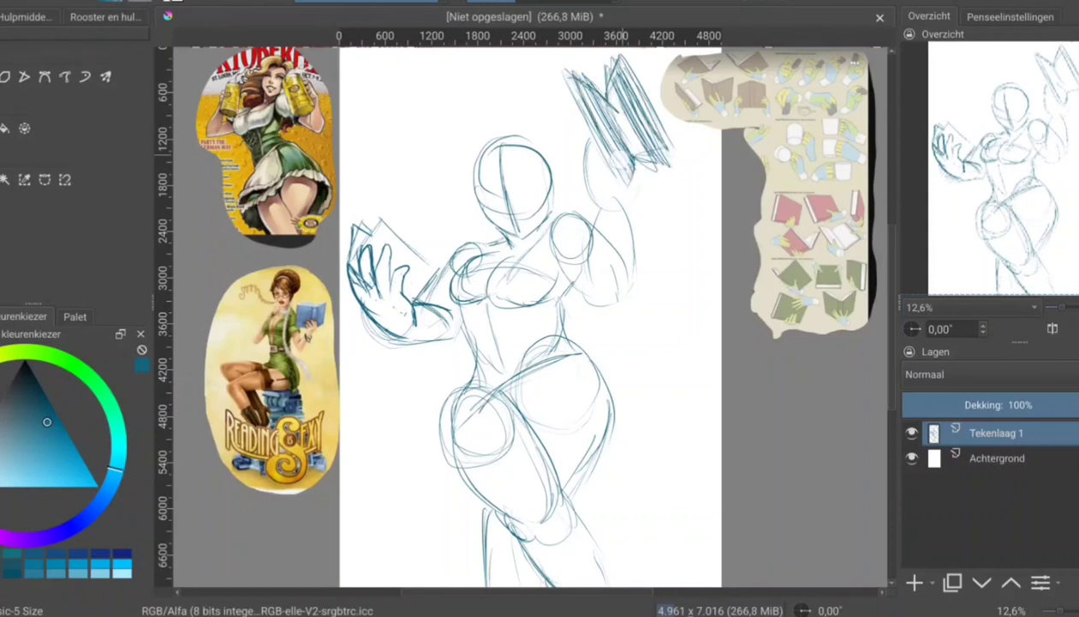
pyautogui.moveTo(633, 82); pyautogui.dragTo(590, 176)
pyautogui.moveTo(616, 56); pyautogui.dragTo(660, 141)
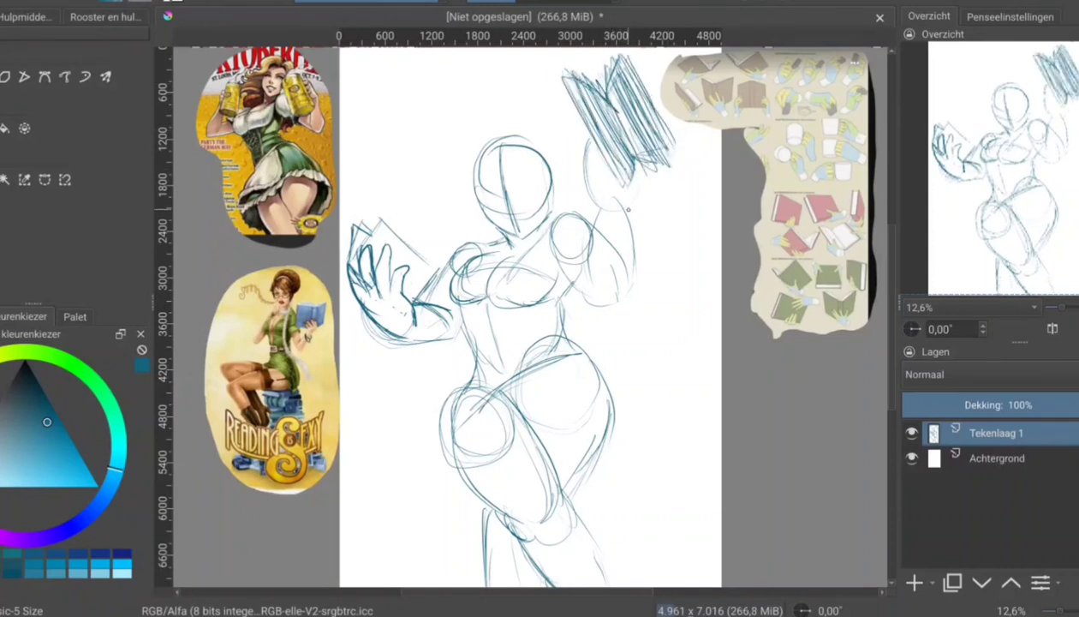
pyautogui.moveTo(603, 185); pyautogui.dragTo(582, 266)
pyautogui.moveTo(625, 199); pyautogui.dragTo(638, 279)
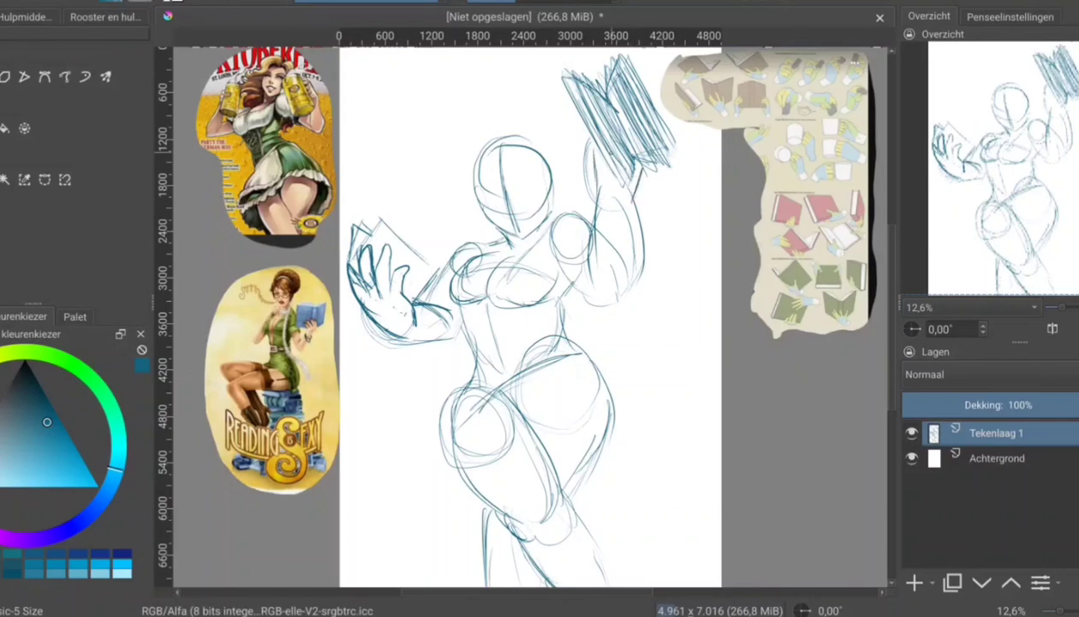
pyautogui.moveTo(565, 64); pyautogui.dragTo(558, 77)
pyautogui.hotkey('ctrl', 't')
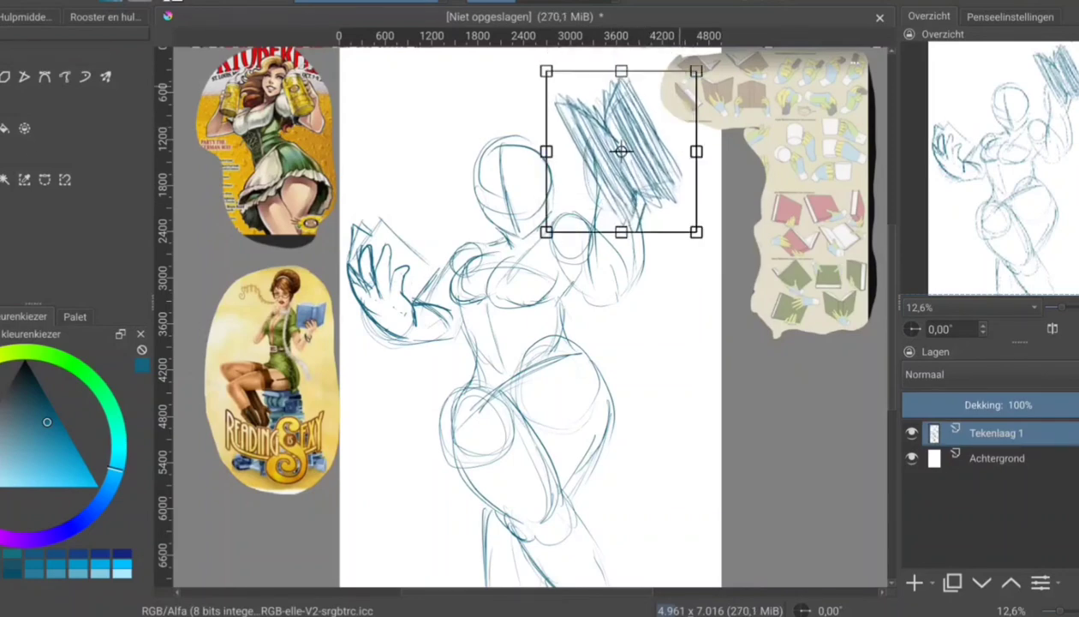
# Step: Tilt the raised book slightly clockwise and apply the rotation
pyautogui.moveTo(698, 45); pyautogui.dragTo(728, 98)
pyautogui.press('Return')
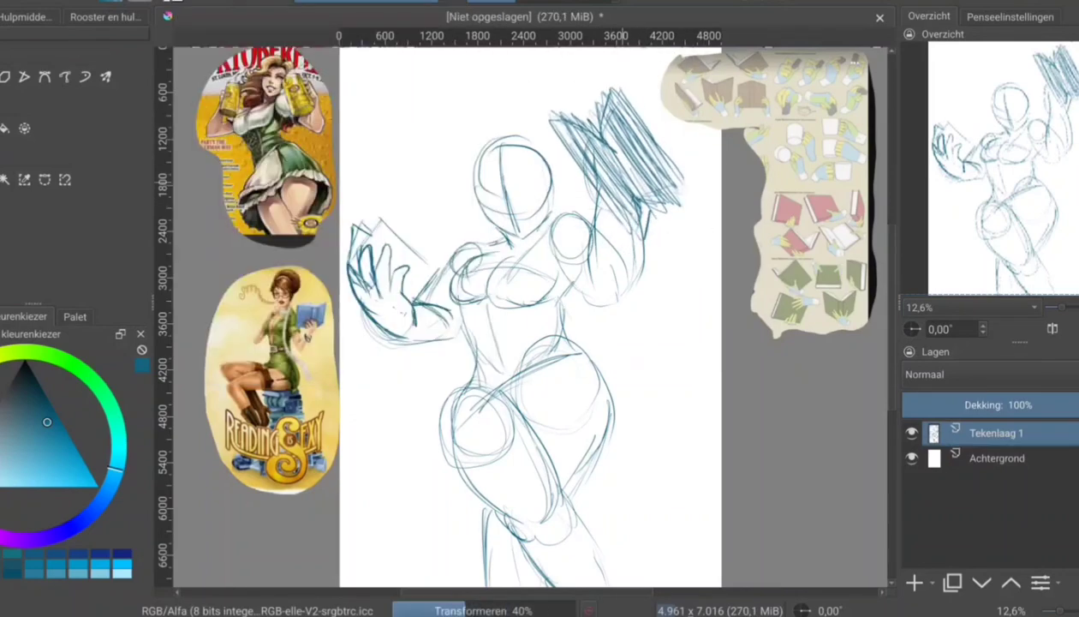
pyautogui.click(17, 79)
# Step: Reshape the hip contours, sketch an eye line across the head, and lasso the hand
pyautogui.moveTo(524, 394); pyautogui.dragTo(563, 398)
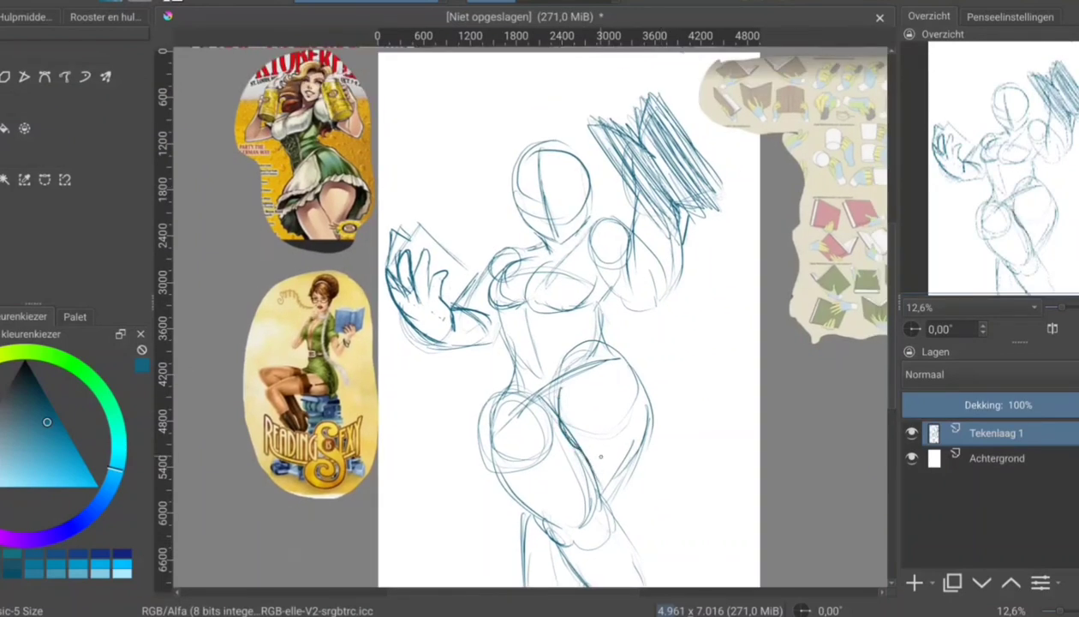
pyautogui.moveTo(469, 469); pyautogui.dragTo(664, 392)
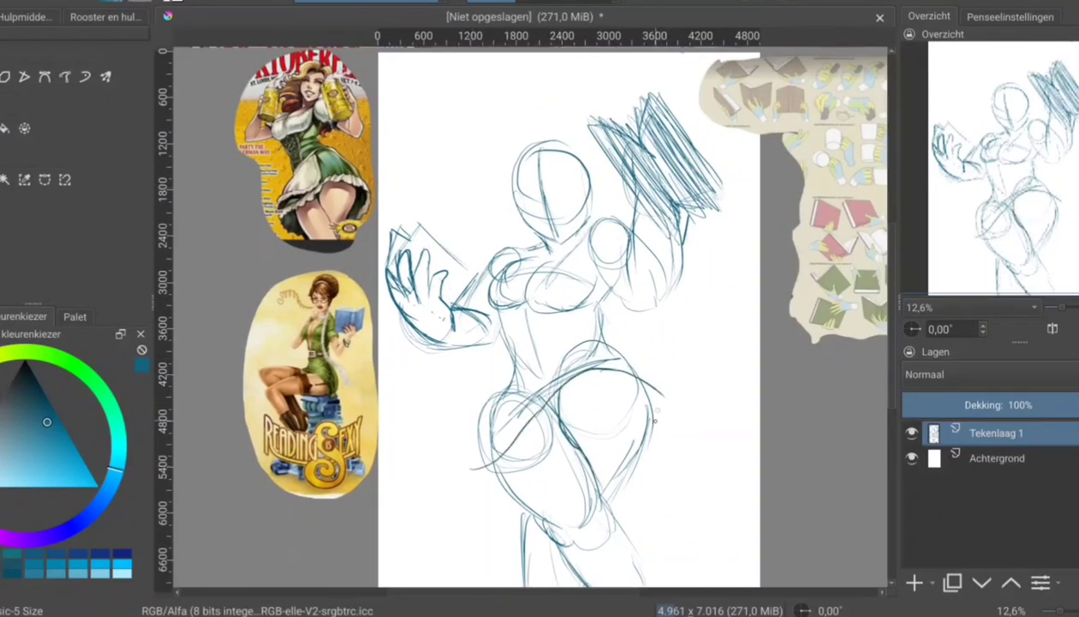
pyautogui.moveTo(505, 351); pyautogui.dragTo(469, 462)
pyautogui.moveTo(599, 376); pyautogui.dragTo(660, 401)
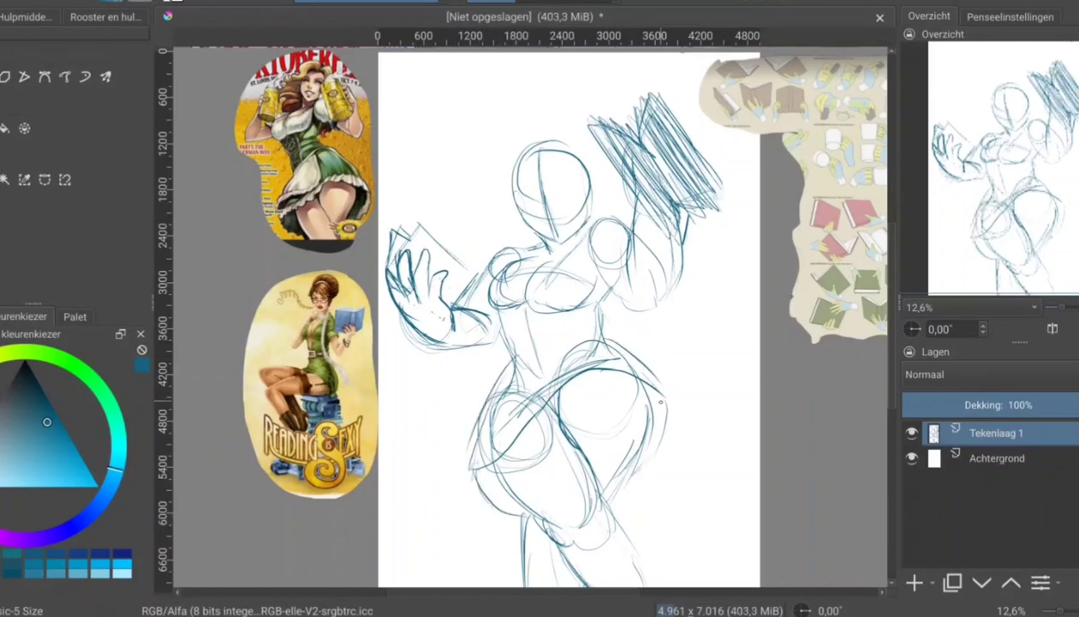
pyautogui.moveTo(512, 200); pyautogui.dragTo(569, 186)
pyautogui.scroll(2, 569, 186)
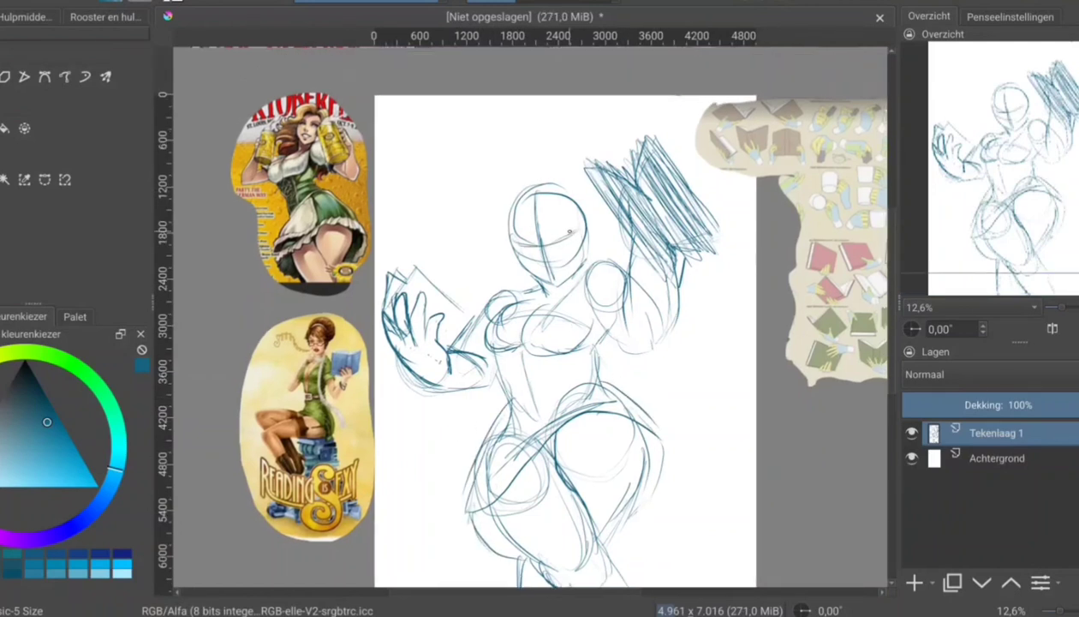
pyautogui.moveTo(385, 261); pyautogui.dragTo(387, 257)
# Step: Rotate the selected book-holding hand slightly and apply it
pyautogui.hotkey('ctrl', 't')
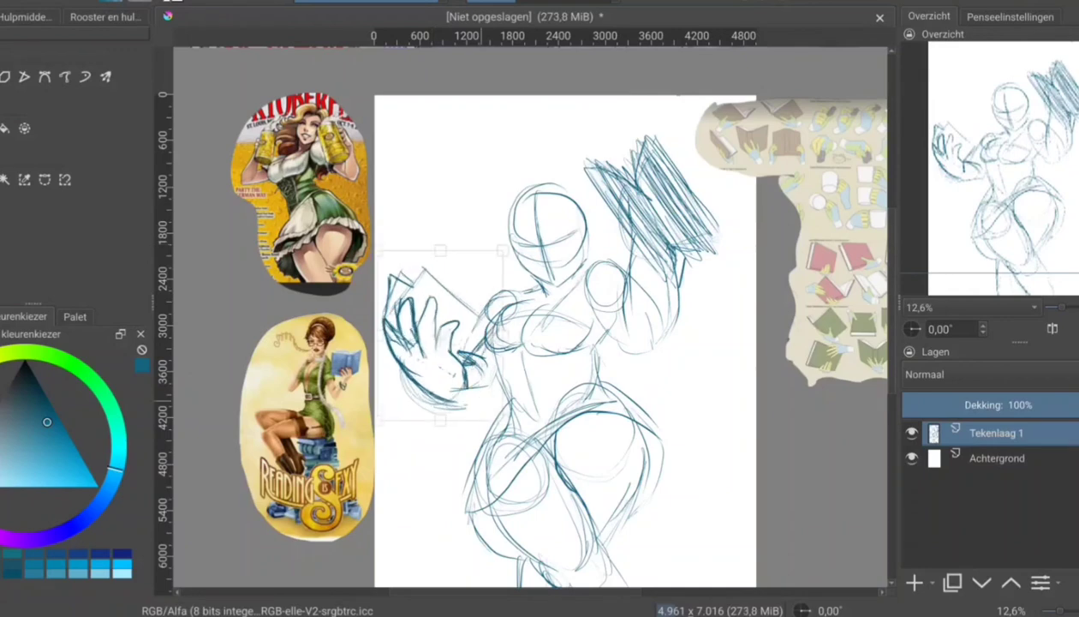
pyautogui.moveTo(523, 219); pyautogui.dragTo(527, 244)
pyautogui.press('Return')
pyautogui.moveTo(504, 392); pyautogui.dragTo(459, 341)
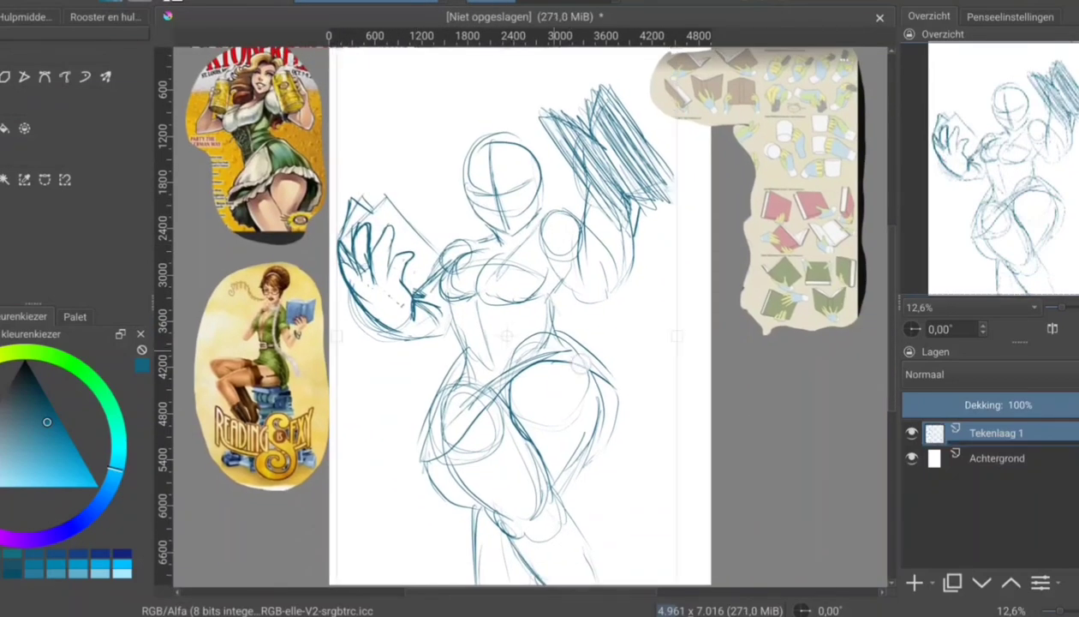
# Step: Redraw the held book as a tilted rectangle around the hand, fixing its left edge
pyautogui.moveTo(455, 254); pyautogui.dragTo(420, 293)
pyautogui.moveTo(342, 219)
pyautogui.mouseDown()
pyautogui.moveTo(365, 251)
pyautogui.moveTo(395, 174)
pyautogui.mouseUp()
pyautogui.moveTo(396, 175); pyautogui.dragTo(454, 255)
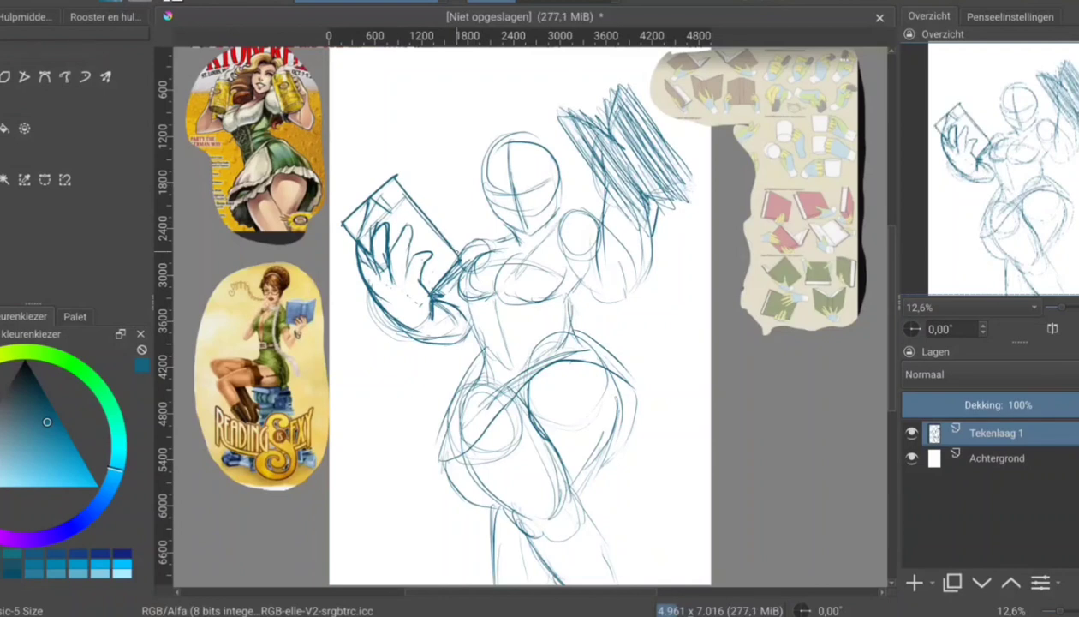
pyautogui.hotkey('ctrl', 'z')
pyautogui.moveTo(352, 224); pyautogui.dragTo(370, 256)
pyautogui.scroll(2, 520, 317)
pyautogui.scroll(-2, 519, 317)
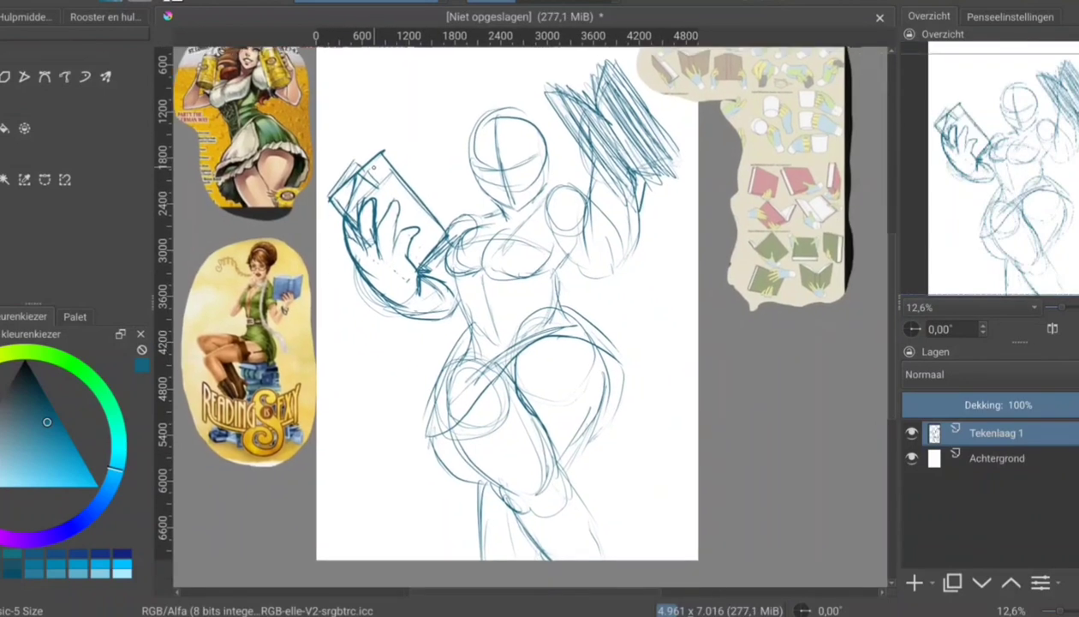
# Step: Darken the thigh, knee and hip lines, with hatching along the right hip
pyautogui.moveTo(470, 420); pyautogui.dragTo(519, 473)
pyautogui.moveTo(437, 411)
pyautogui.mouseDown()
pyautogui.moveTo(471, 454)
pyautogui.moveTo(597, 535)
pyautogui.mouseUp()
pyautogui.moveTo(600, 359); pyautogui.dragTo(574, 442)
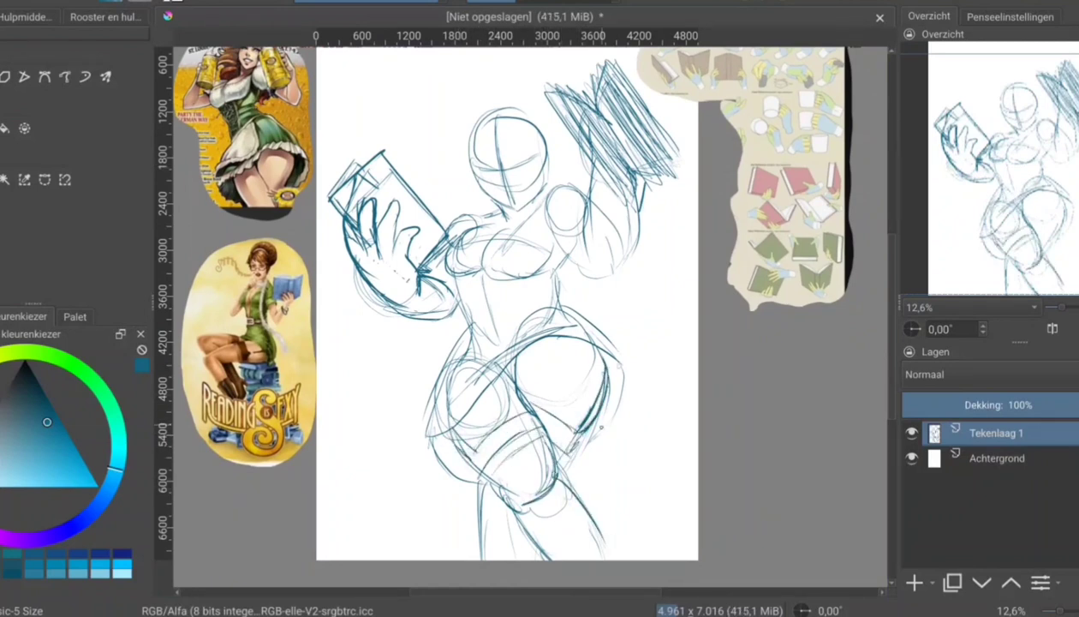
pyautogui.moveTo(610, 360); pyautogui.dragTo(630, 471)
pyautogui.moveTo(615, 384); pyautogui.dragTo(610, 433)
pyautogui.moveTo(417, 452)
pyautogui.mouseDown()
pyautogui.moveTo(469, 490)
pyautogui.moveTo(423, 423)
pyautogui.moveTo(519, 336)
pyautogui.moveTo(476, 387)
pyautogui.mouseUp()
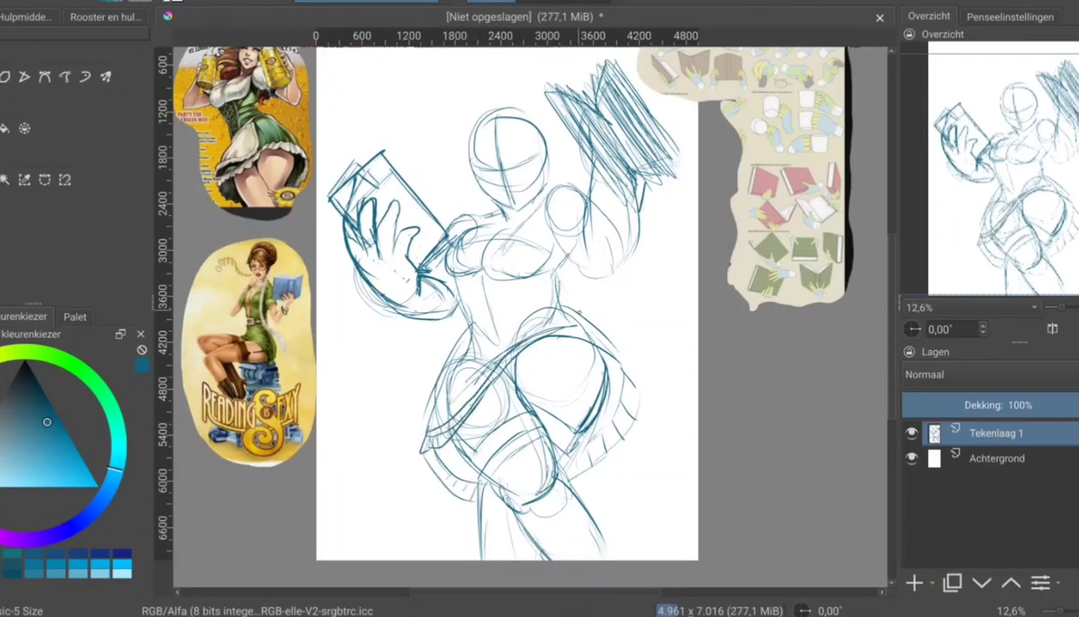
pyautogui.moveTo(545, 326)
pyautogui.mouseDown()
pyautogui.moveTo(610, 370)
pyautogui.moveTo(629, 406)
pyautogui.mouseUp()
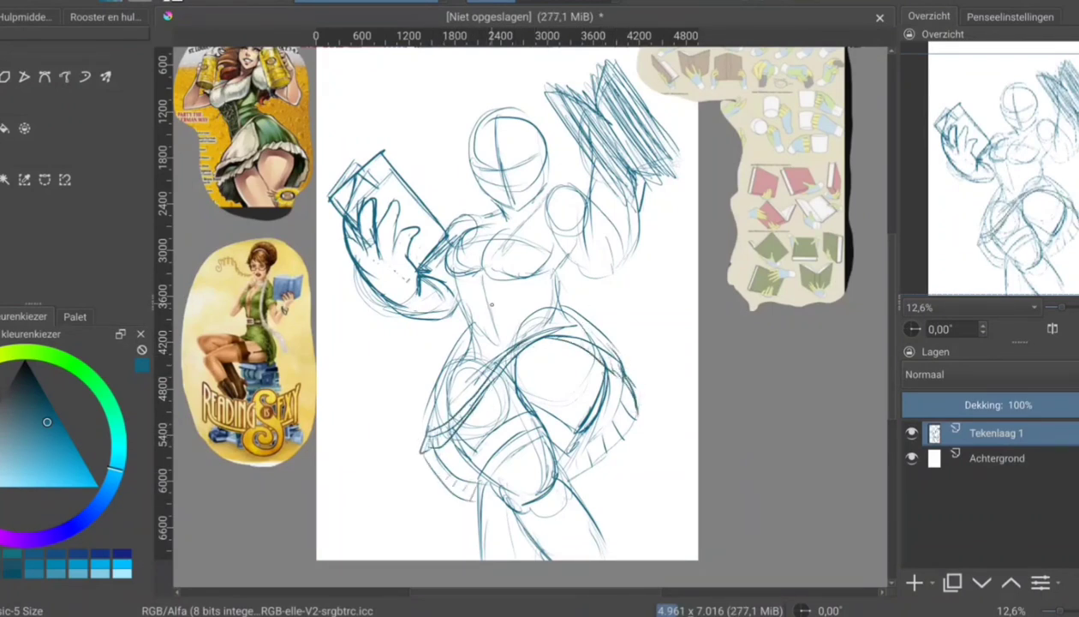
# Step: Draw a waistband with a small heart at the waist
pyautogui.moveTo(452, 283); pyautogui.dragTo(545, 272)
pyautogui.moveTo(454, 302); pyautogui.dragTo(548, 291)
pyautogui.moveTo(483, 310); pyautogui.dragTo(488, 322)
pyautogui.moveTo(471, 301); pyautogui.dragTo(476, 368)
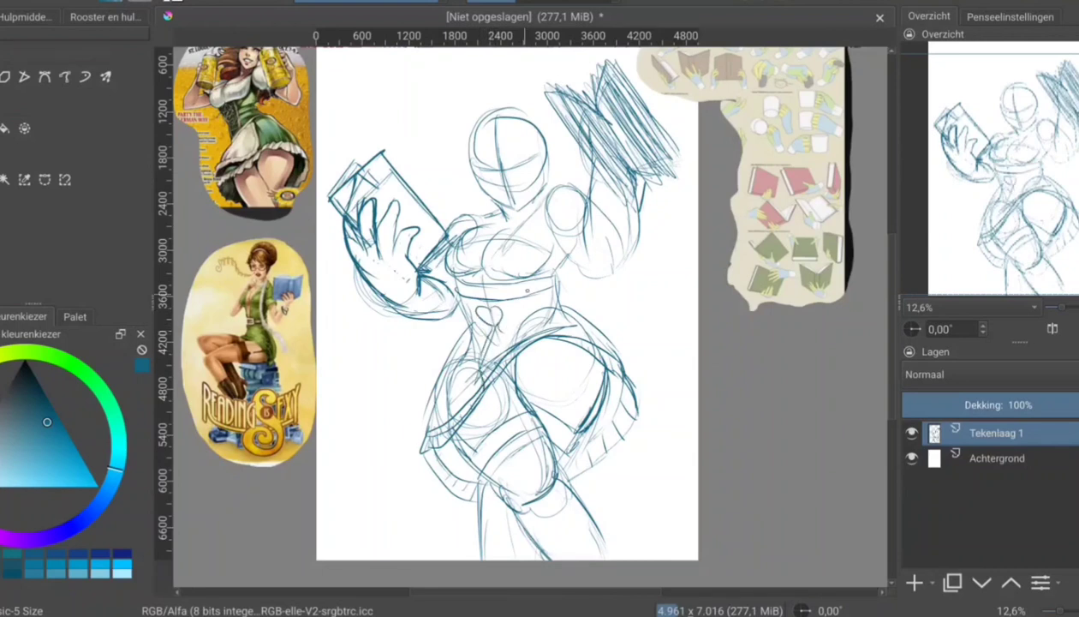
# Step: Firm up the bust, neck-to-shoulder line, right hip and raised arm contours
pyautogui.moveTo(447, 228); pyautogui.dragTo(512, 288)
pyautogui.moveTo(514, 250); pyautogui.dragTo(541, 286)
pyautogui.moveTo(557, 190); pyautogui.dragTo(569, 231)
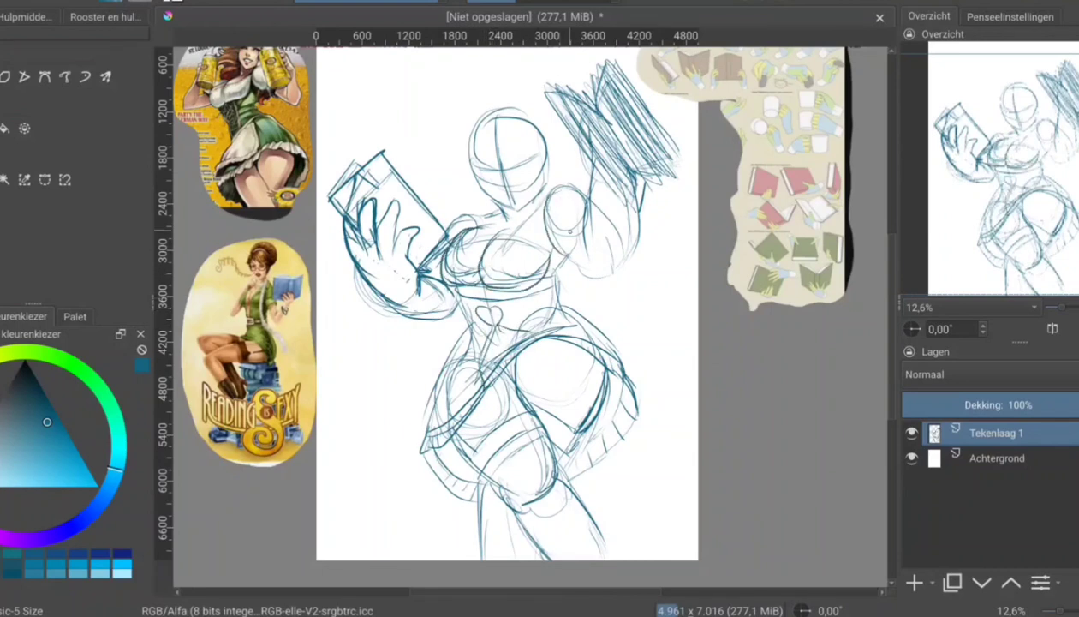
pyautogui.moveTo(524, 180); pyautogui.dragTo(561, 206)
pyautogui.moveTo(454, 248)
pyautogui.mouseDown()
pyautogui.moveTo(536, 206)
pyautogui.moveTo(519, 283)
pyautogui.mouseUp()
pyautogui.moveTo(472, 221); pyautogui.dragTo(449, 292)
pyautogui.moveTo(538, 223); pyautogui.dragTo(565, 190)
pyautogui.moveTo(540, 334)
pyautogui.mouseDown()
pyautogui.moveTo(604, 364)
pyautogui.moveTo(626, 392)
pyautogui.moveTo(600, 428)
pyautogui.mouseUp()
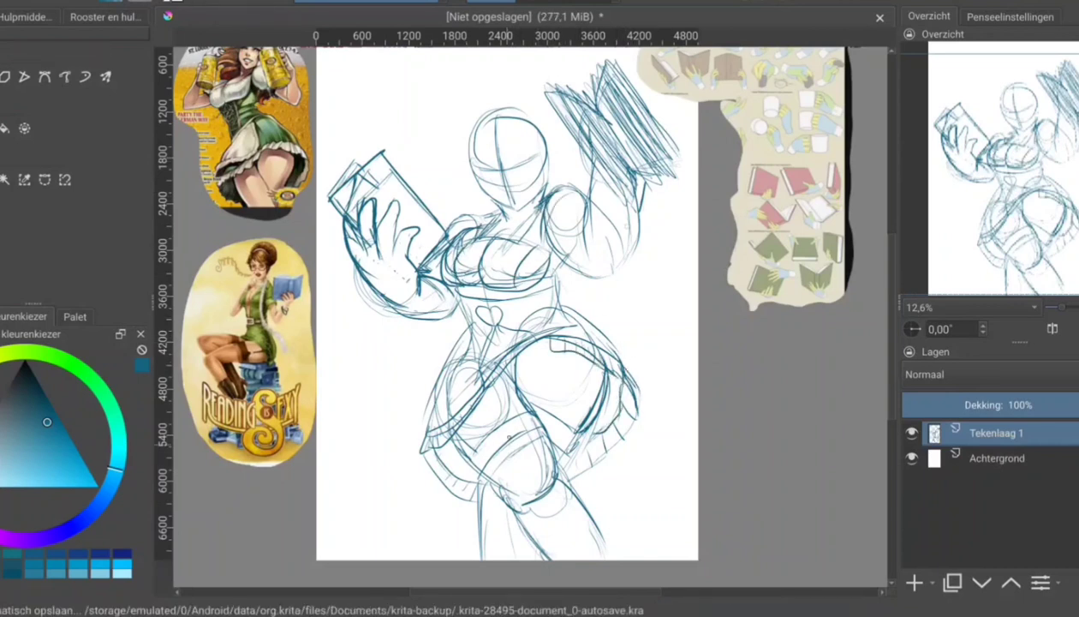
pyautogui.moveTo(572, 185); pyautogui.dragTo(597, 272)
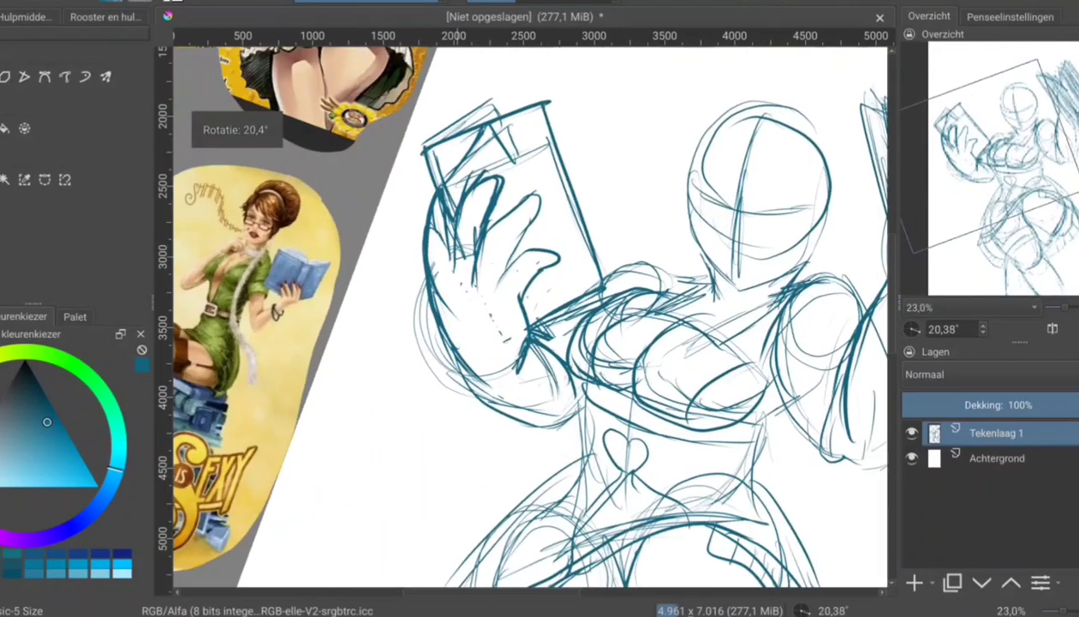
# Step: Zoom onto the hand, erase its inner and overlapping lines, and redraw its edges
pyautogui.moveTo(524, 292); pyautogui.dragTo(514, 324)
pyautogui.moveTo(545, 262); pyautogui.dragTo(513, 296)
pyautogui.moveTo(526, 243); pyautogui.dragTo(494, 284)
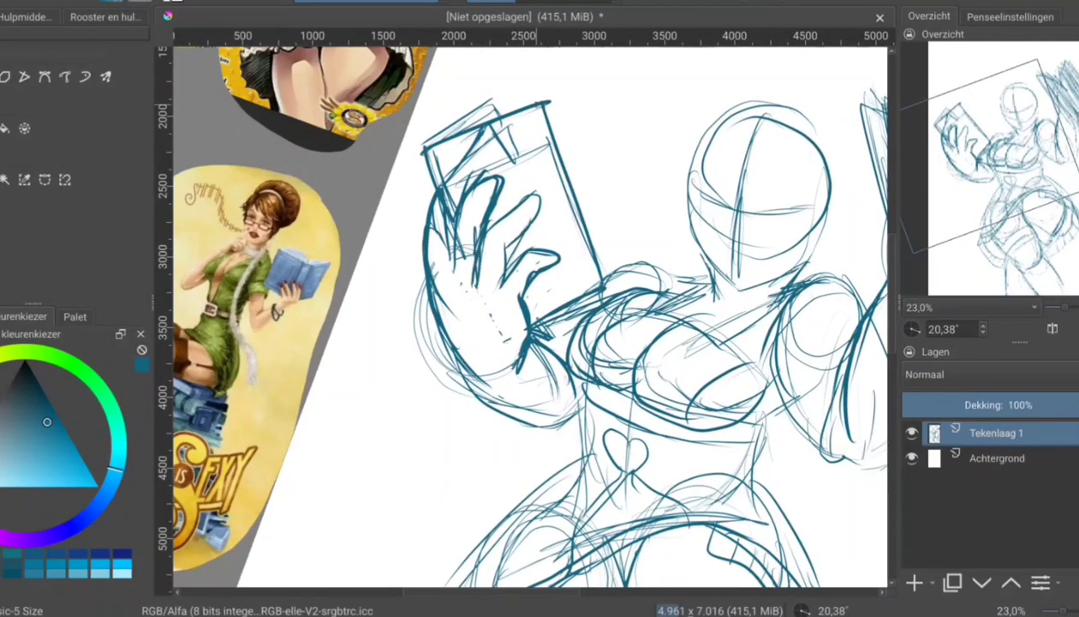
pyautogui.moveTo(507, 137); pyautogui.dragTo(462, 221)
pyautogui.moveTo(451, 168); pyautogui.dragTo(467, 262)
pyautogui.moveTo(500, 120); pyautogui.dragTo(442, 182)
pyautogui.moveTo(452, 257)
pyautogui.mouseDown()
pyautogui.moveTo(488, 171)
pyautogui.moveTo(478, 230)
pyautogui.mouseUp()
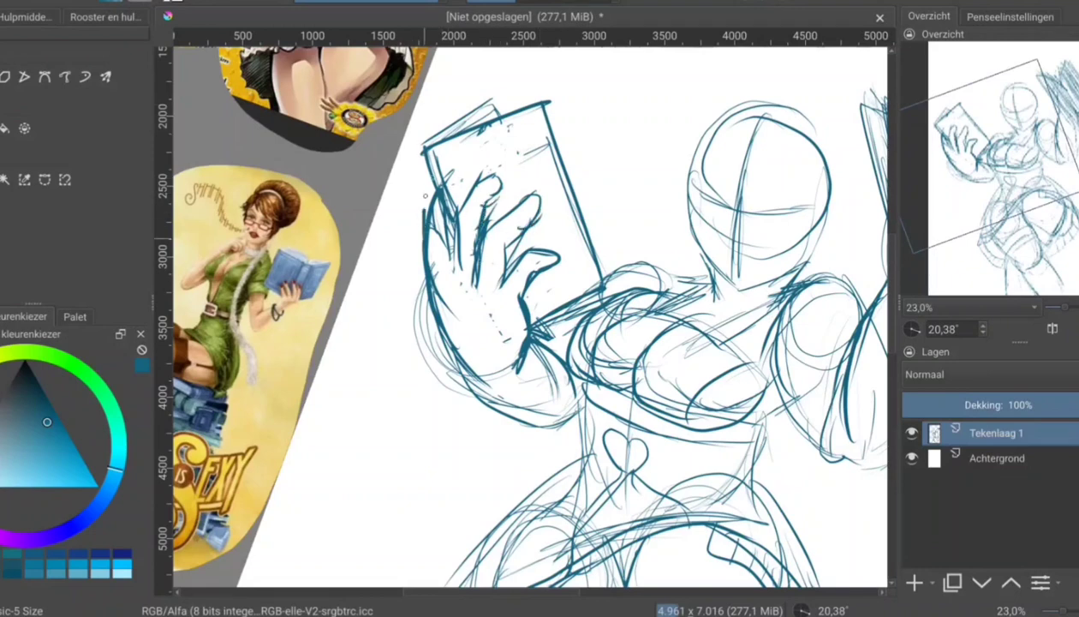
pyautogui.moveTo(420, 175)
pyautogui.mouseDown()
pyautogui.moveTo(445, 232)
pyautogui.moveTo(462, 372)
pyautogui.mouseUp()
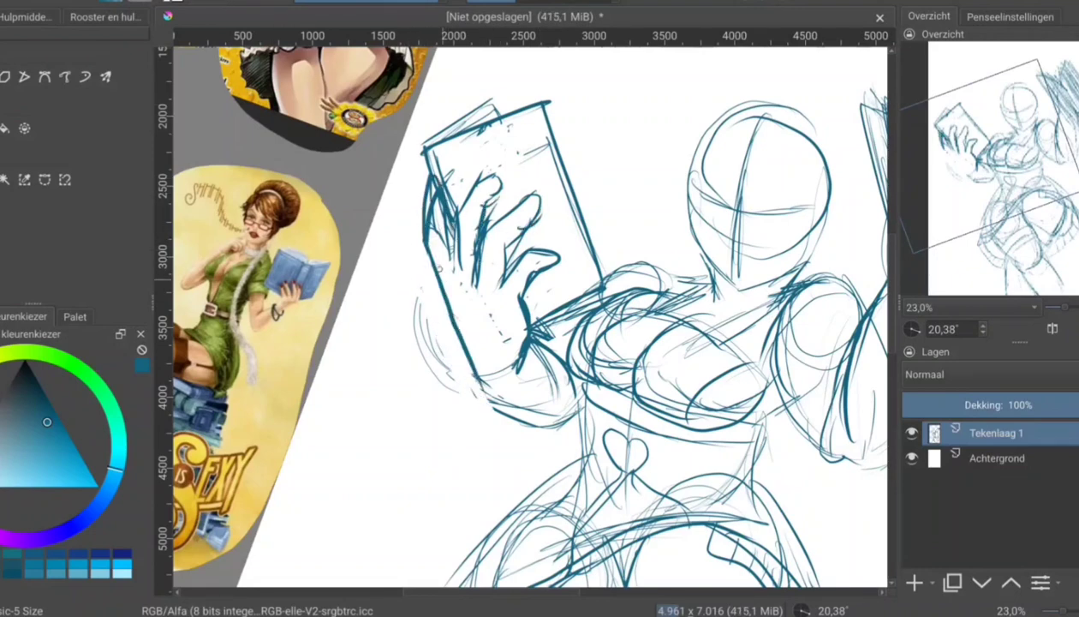
pyautogui.moveTo(421, 244)
pyautogui.mouseDown()
pyautogui.moveTo(473, 385)
pyautogui.moveTo(526, 415)
pyautogui.mouseUp()
# Step: Reset the view upright and delete the hatched scribbles above the raised arm
pyautogui.press('5')
pyautogui.press('2')
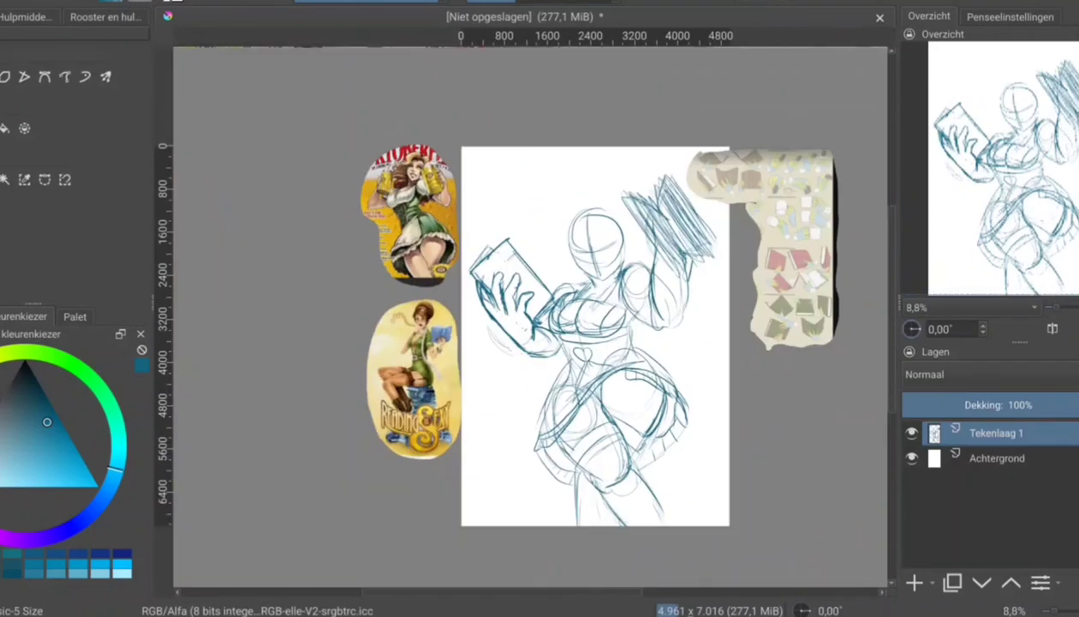
pyautogui.scroll(2, 531, 317)
pyautogui.moveTo(558, 114); pyautogui.dragTo(552, 120)
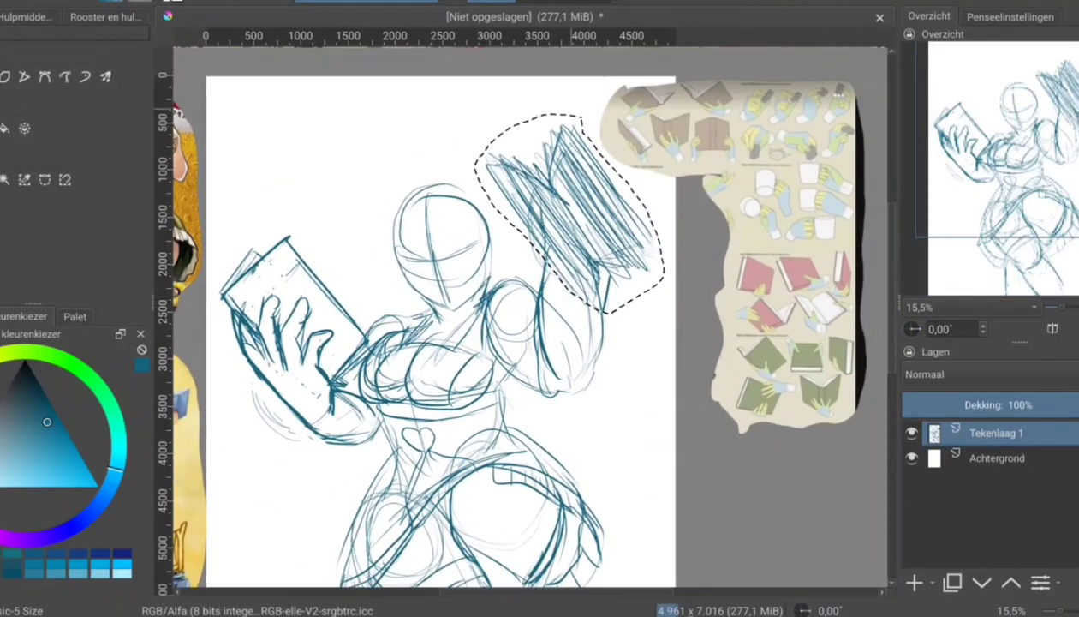
pyautogui.press('Delete')
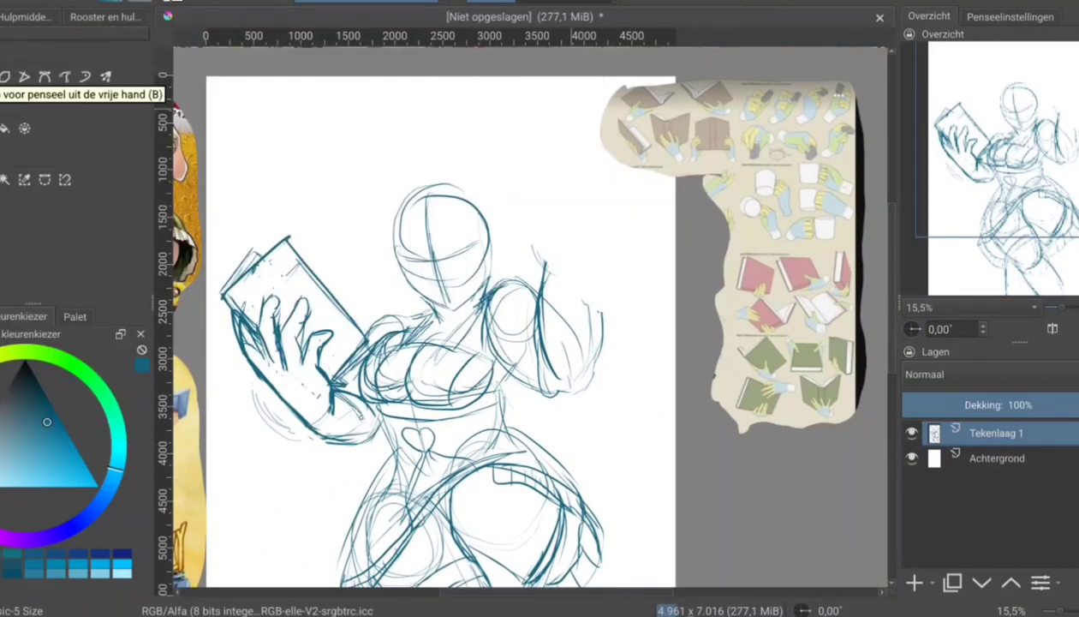
# Step: Sketch the raised book with three parallel edge strokes
pyautogui.moveTo(515, 213); pyautogui.dragTo(599, 292)
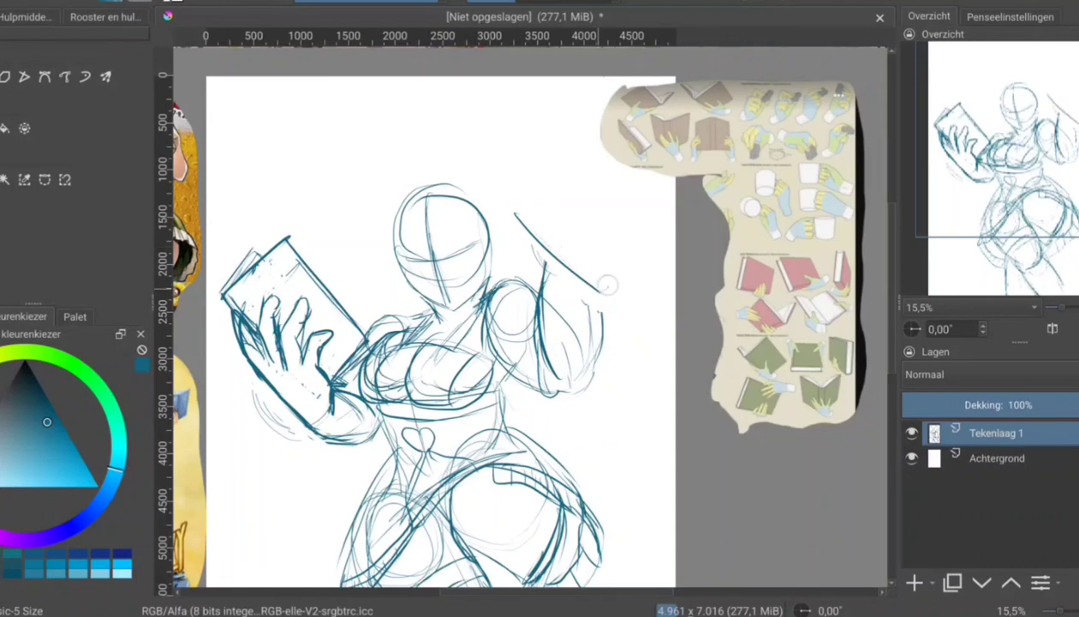
pyautogui.moveTo(535, 203); pyautogui.dragTo(610, 288)
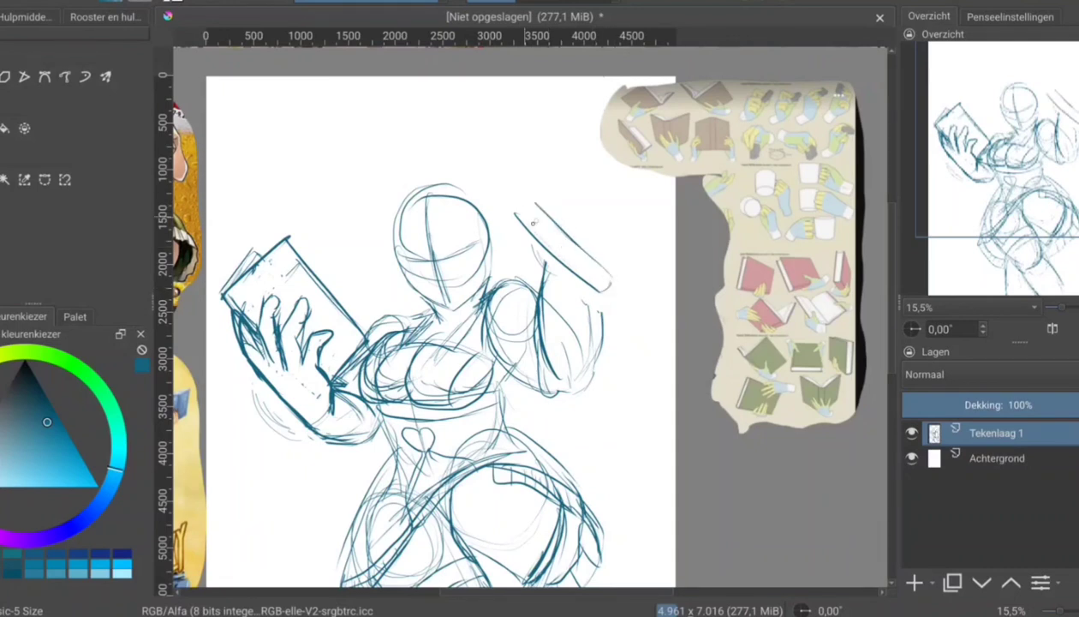
pyautogui.moveTo(502, 208); pyautogui.dragTo(582, 294)
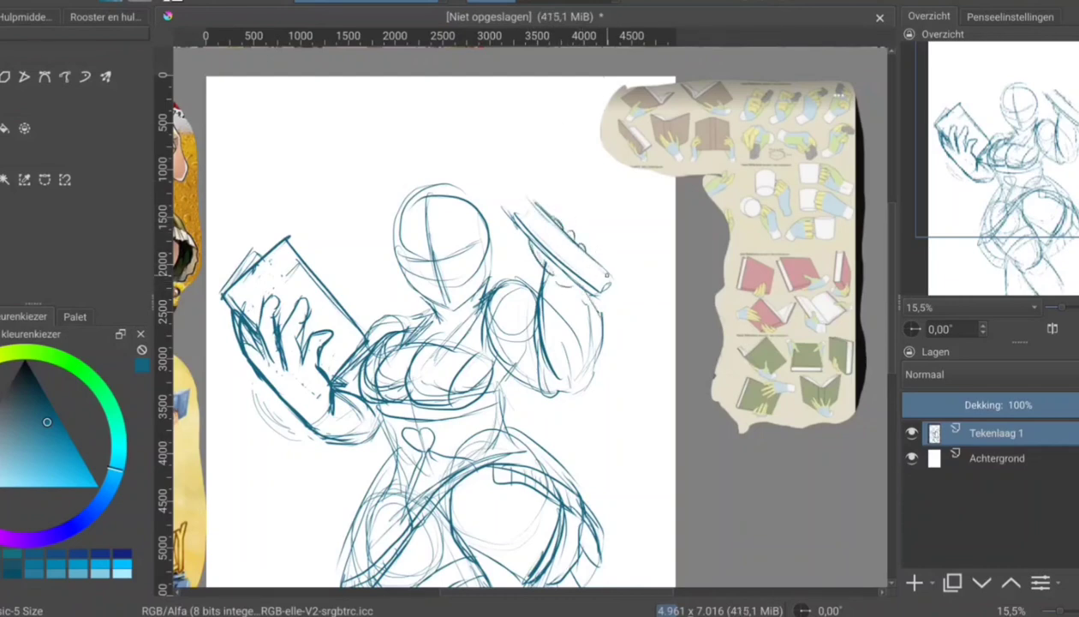
# Step: Glance at the reference images, recentre on the figure, and retrace the head outline
pyautogui.moveTo(587, 264)
pyautogui.mouseDown()
pyautogui.moveTo(638, 267)
pyautogui.moveTo(679, 170)
pyautogui.mouseUp()
pyautogui.moveTo(600, 300); pyautogui.dragTo(608, 345)
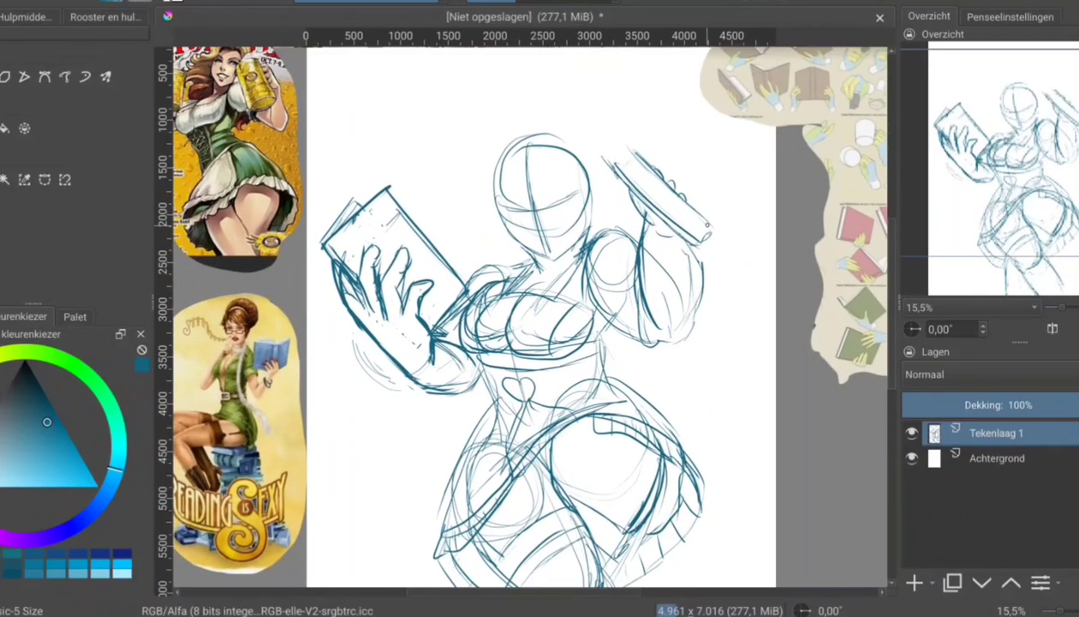
pyautogui.moveTo(524, 250)
pyautogui.mouseDown()
pyautogui.moveTo(490, 159)
pyautogui.moveTo(573, 167)
pyautogui.mouseUp()
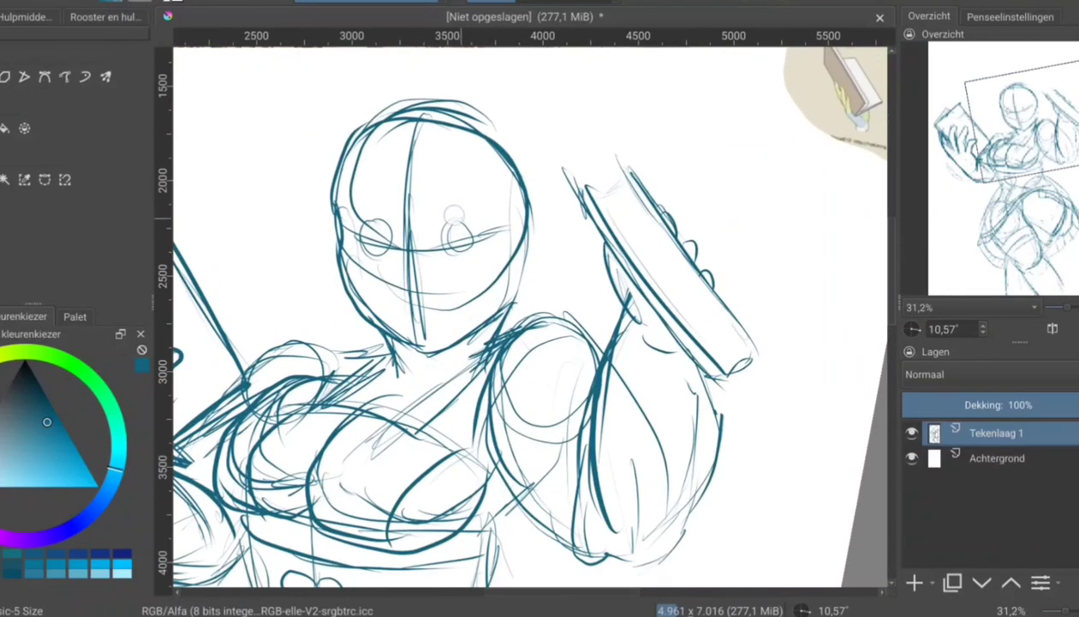
# Step: Draw the two eye ovals and arched eyebrows on the zoomed, tilted head
pyautogui.moveTo(454, 214); pyautogui.dragTo(453, 215)
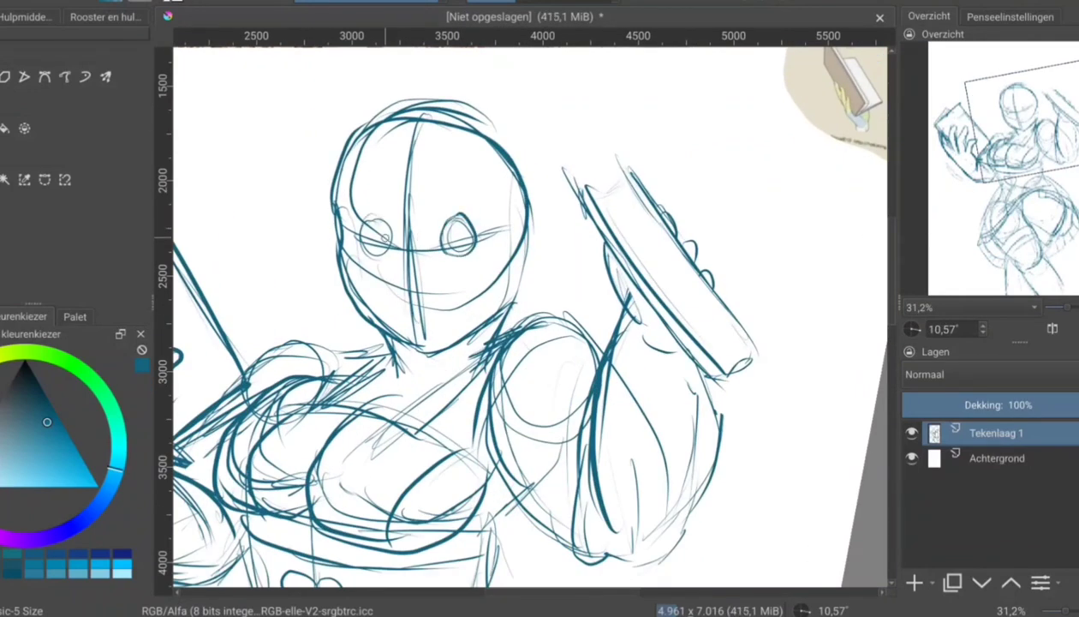
pyautogui.moveTo(374, 221); pyautogui.dragTo(392, 195)
pyautogui.moveTo(430, 198); pyautogui.dragTo(474, 193)
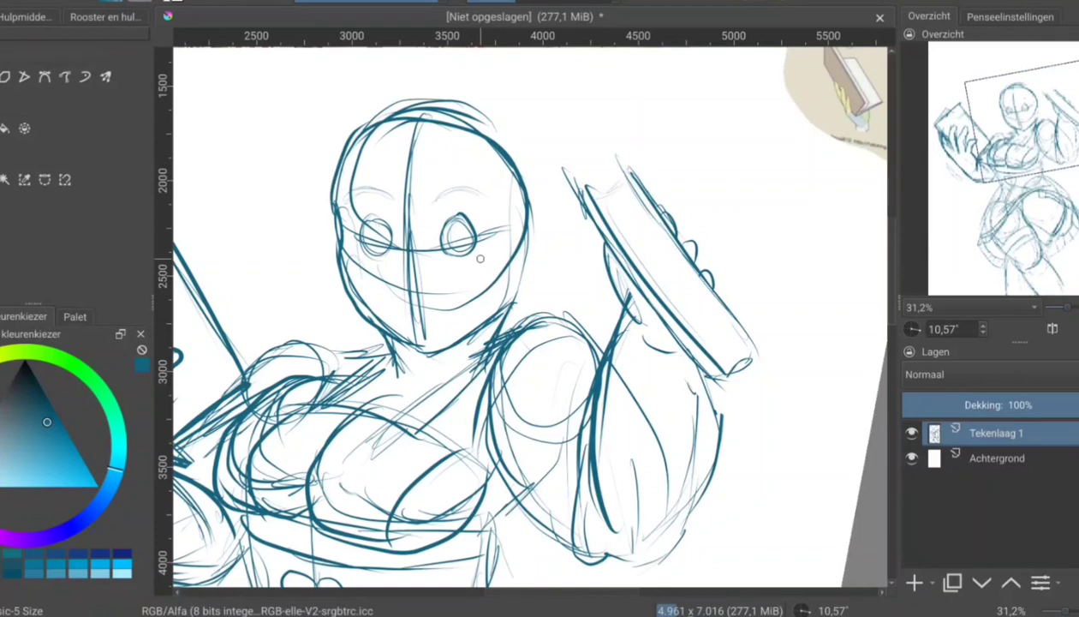
# Step: Sketch hair lines and round buns on top of the head
pyautogui.moveTo(479, 257); pyautogui.dragTo(507, 292)
pyautogui.moveTo(398, 171); pyautogui.dragTo(462, 102)
pyautogui.moveTo(394, 137); pyautogui.dragTo(484, 141)
pyautogui.moveTo(437, 215)
pyautogui.mouseDown()
pyautogui.moveTo(480, 103)
pyautogui.moveTo(553, 163)
pyautogui.mouseUp()
pyautogui.moveTo(445, 77)
pyautogui.mouseDown()
pyautogui.moveTo(364, 159)
pyautogui.moveTo(446, 111)
pyautogui.mouseUp()
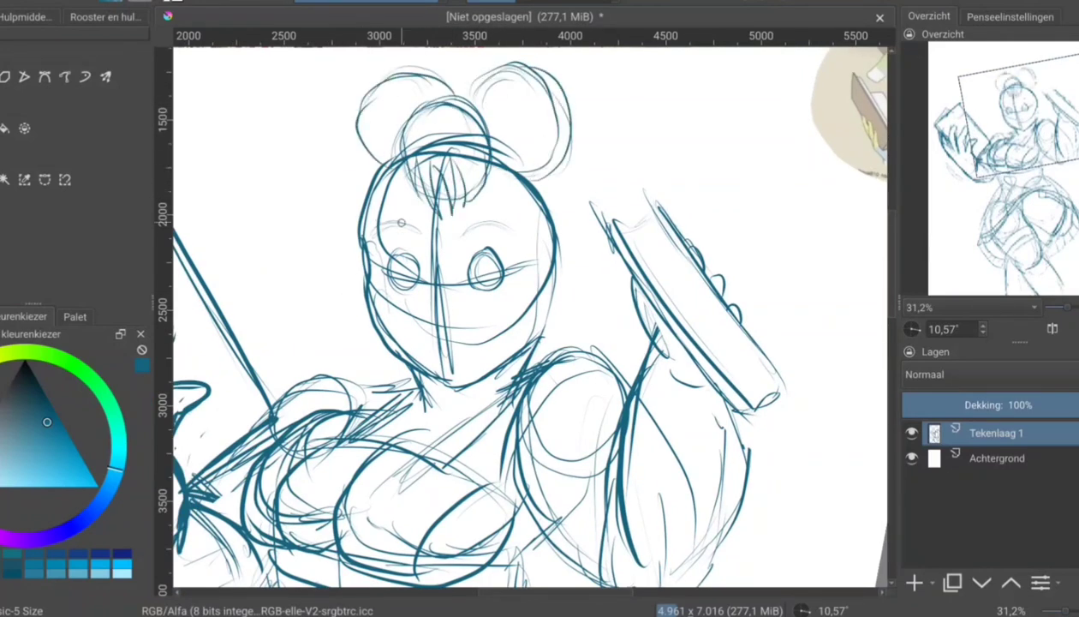
# Step: Darken both eye outlines, enlarge the right eye with a lower lid, and add lashes
pyautogui.moveTo(467, 257); pyautogui.dragTo(501, 250)
pyautogui.moveTo(419, 283); pyautogui.dragTo(405, 253)
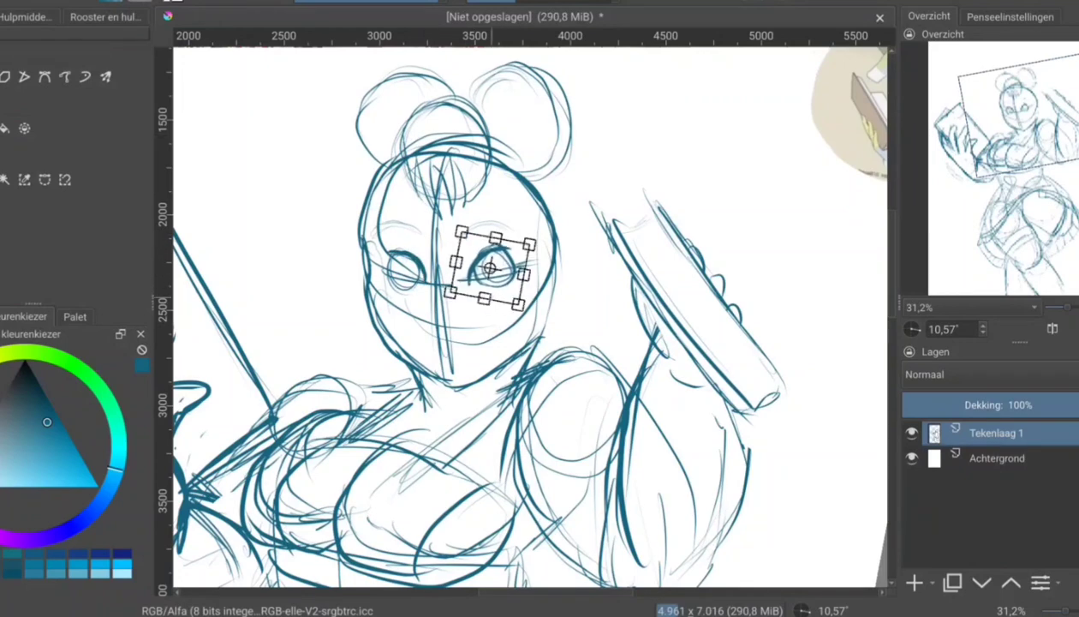
pyautogui.moveTo(458, 278)
pyautogui.mouseDown()
pyautogui.moveTo(520, 273)
pyautogui.moveTo(513, 231)
pyautogui.mouseUp()
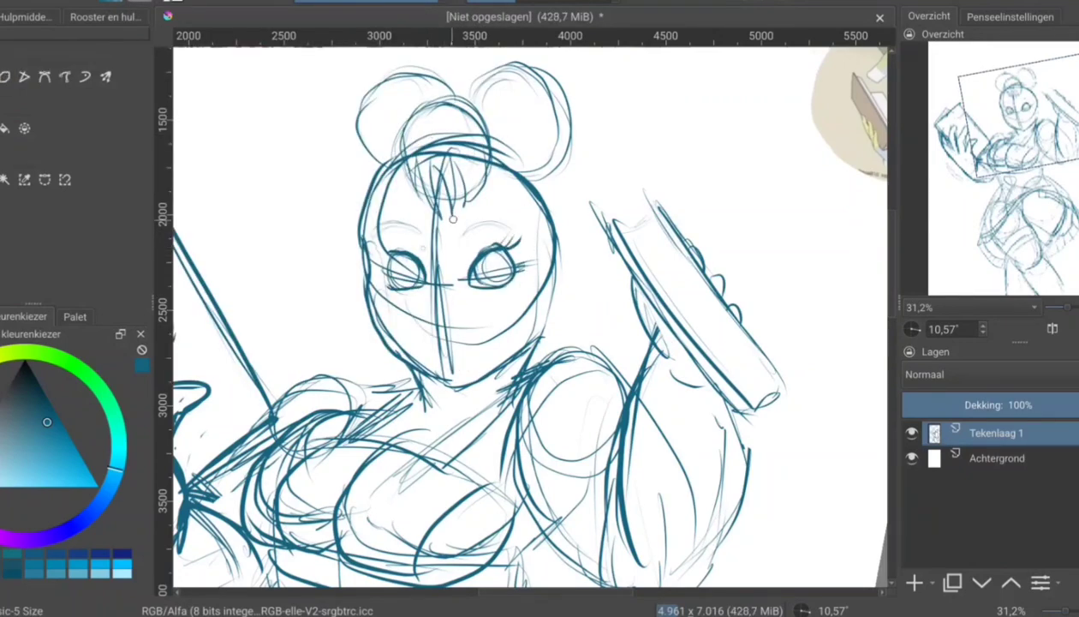
pyautogui.moveTo(393, 252); pyautogui.dragTo(373, 238)
# Step: Add the nose, upper eyelids, both irises and the lips
pyautogui.moveTo(428, 305); pyautogui.dragTo(430, 323)
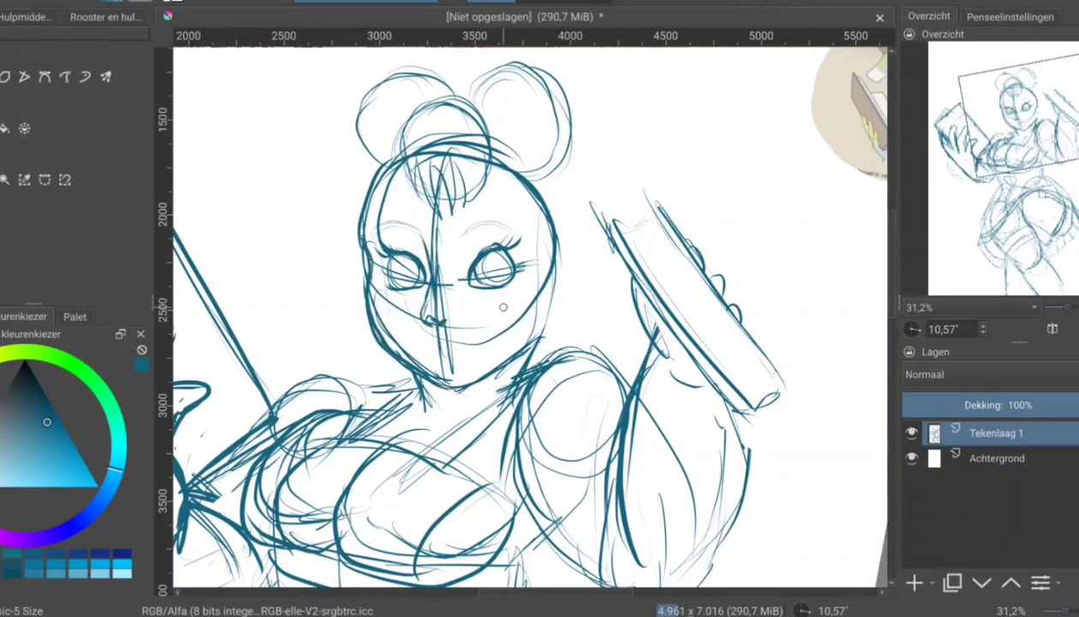
pyautogui.moveTo(366, 237); pyautogui.dragTo(406, 216)
pyautogui.moveTo(456, 237)
pyautogui.mouseDown()
pyautogui.moveTo(493, 212)
pyautogui.moveTo(516, 240)
pyautogui.mouseUp()
pyautogui.moveTo(484, 250)
pyautogui.mouseDown()
pyautogui.moveTo(484, 274)
pyautogui.moveTo(500, 276)
pyautogui.mouseUp()
pyautogui.moveTo(397, 254); pyautogui.dragTo(396, 282)
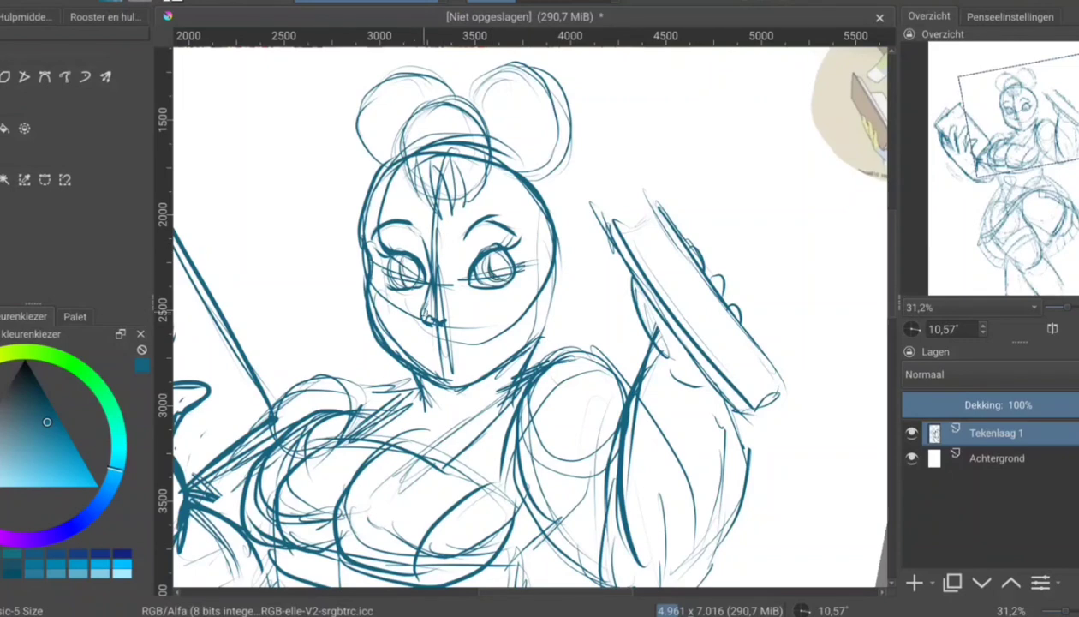
pyautogui.moveTo(429, 348)
pyautogui.mouseDown()
pyautogui.moveTo(480, 346)
pyautogui.moveTo(454, 337)
pyautogui.moveTo(466, 356)
pyautogui.mouseUp()
# Step: Transform the face to move it up and tilt it slightly counter-clockwise
pyautogui.hotkey('ctrl', 't')
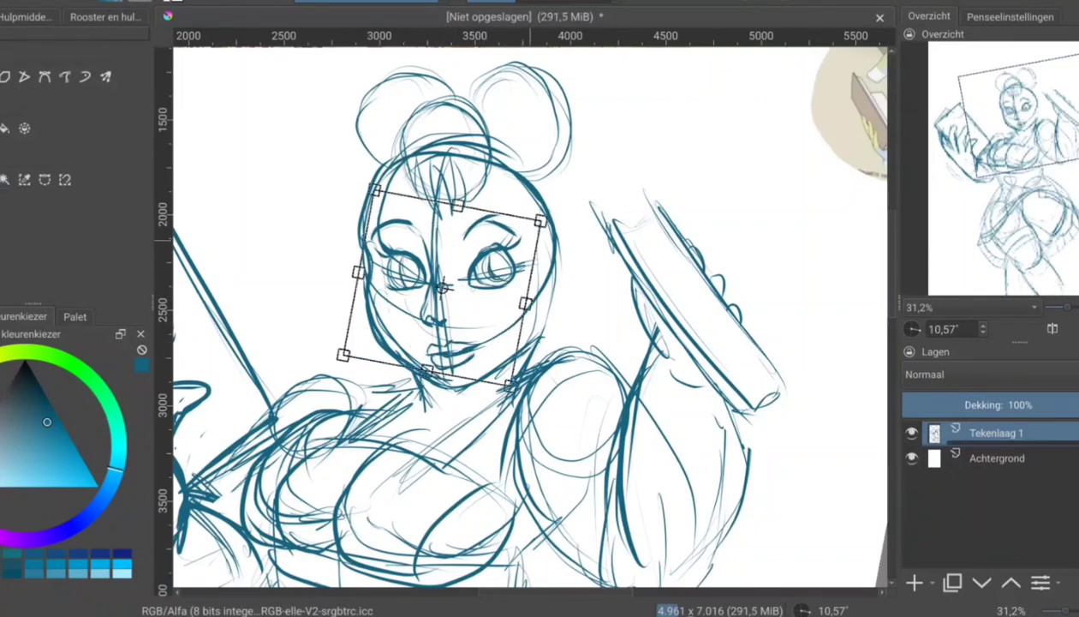
pyautogui.moveTo(548, 257); pyautogui.dragTo(539, 231)
pyautogui.moveTo(488, 307); pyautogui.dragTo(494, 305)
pyautogui.press('Return')
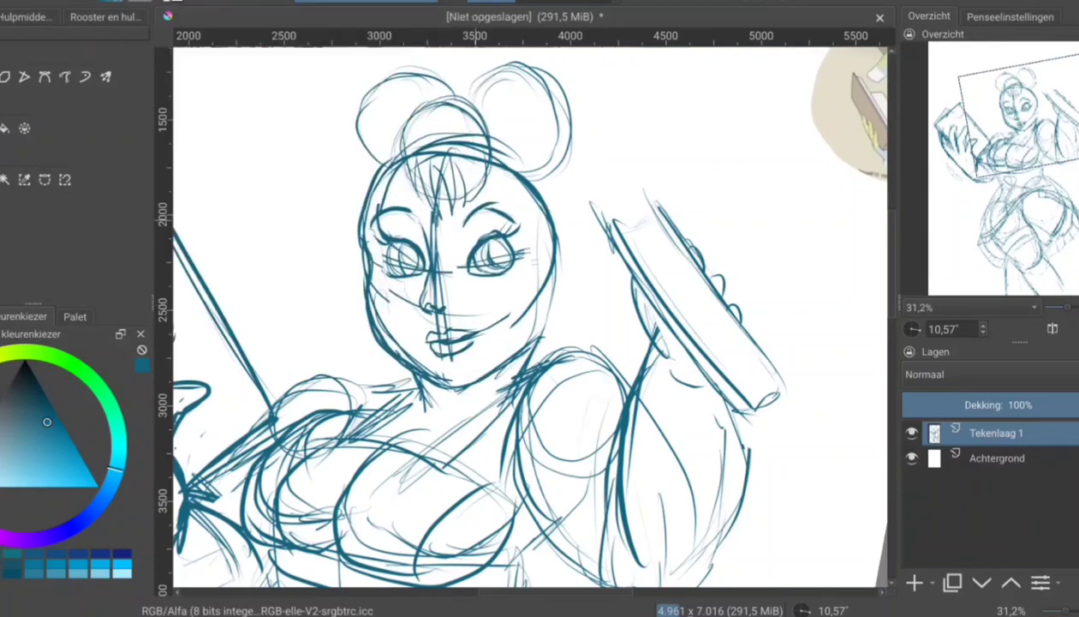
# Step: Sketch hair over the top of the head, with a round curl on the right side
pyautogui.press('b')
pyautogui.moveTo(557, 215); pyautogui.dragTo(524, 319)
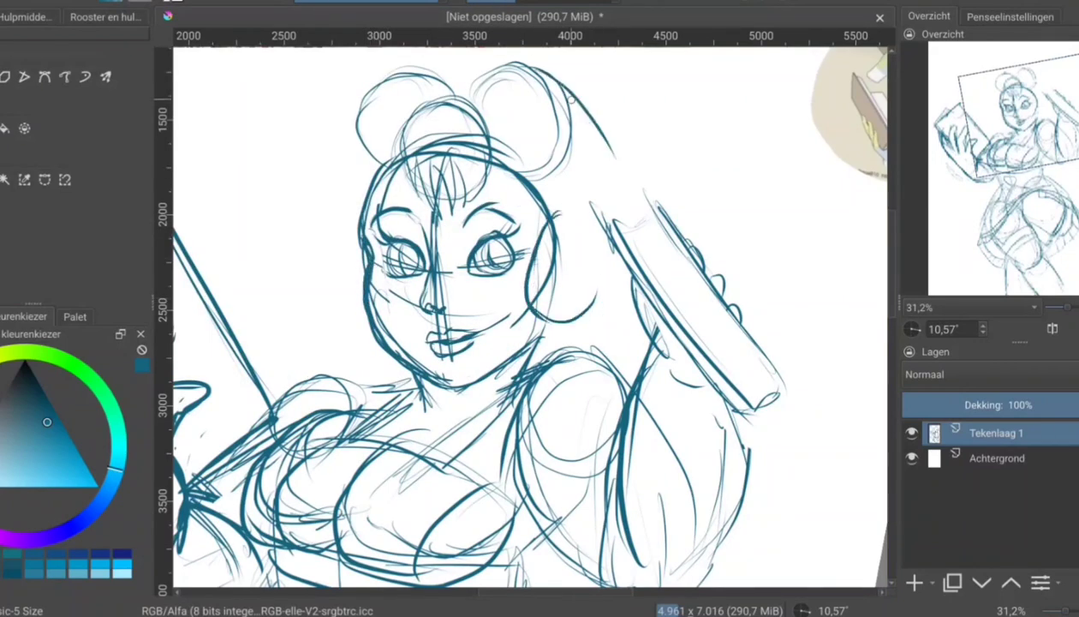
pyautogui.moveTo(531, 67); pyautogui.dragTo(625, 214)
pyautogui.moveTo(611, 247); pyautogui.dragTo(584, 298)
pyautogui.moveTo(548, 212); pyautogui.dragTo(565, 262)
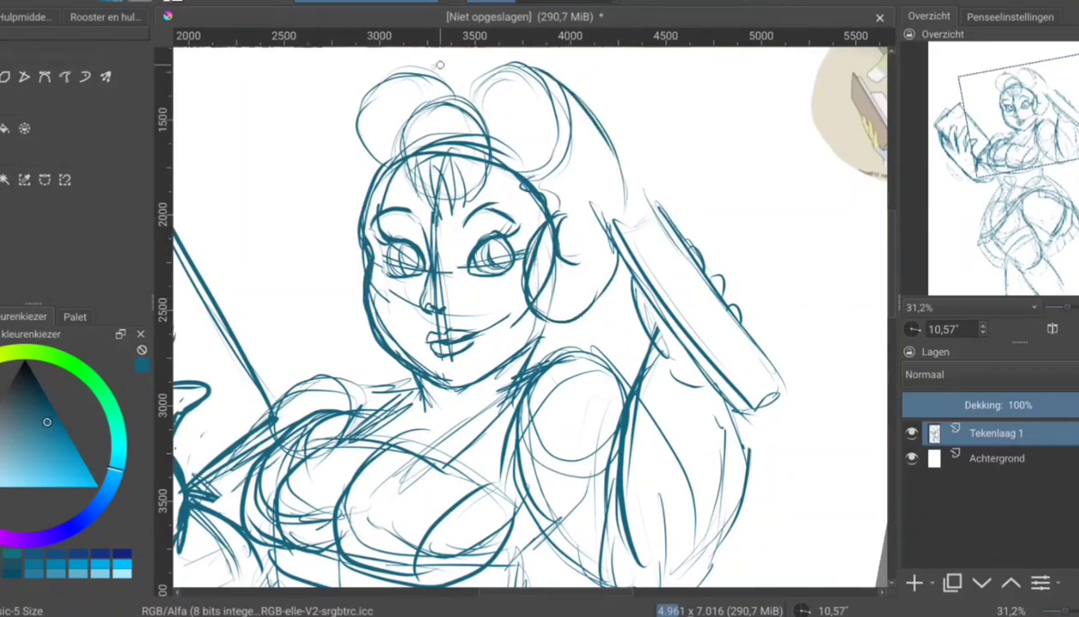
pyautogui.moveTo(467, 87); pyautogui.dragTo(527, 62)
# Step: Add wavy curls left of the face and around the head, down to the right shoulder
pyautogui.moveTo(344, 212)
pyautogui.mouseDown()
pyautogui.moveTo(360, 308)
pyautogui.moveTo(338, 261)
pyautogui.mouseUp()
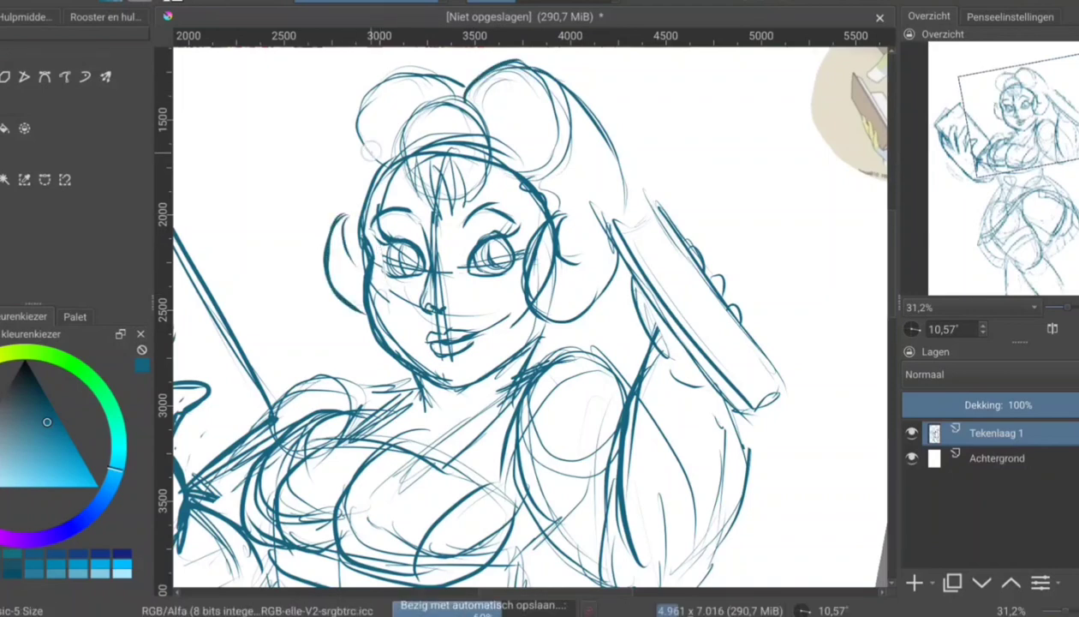
pyautogui.moveTo(514, 400); pyautogui.dragTo(638, 331)
pyautogui.moveTo(612, 202); pyautogui.dragTo(656, 154)
pyautogui.moveTo(333, 318); pyautogui.dragTo(310, 341)
pyautogui.moveTo(340, 300); pyautogui.dragTo(286, 394)
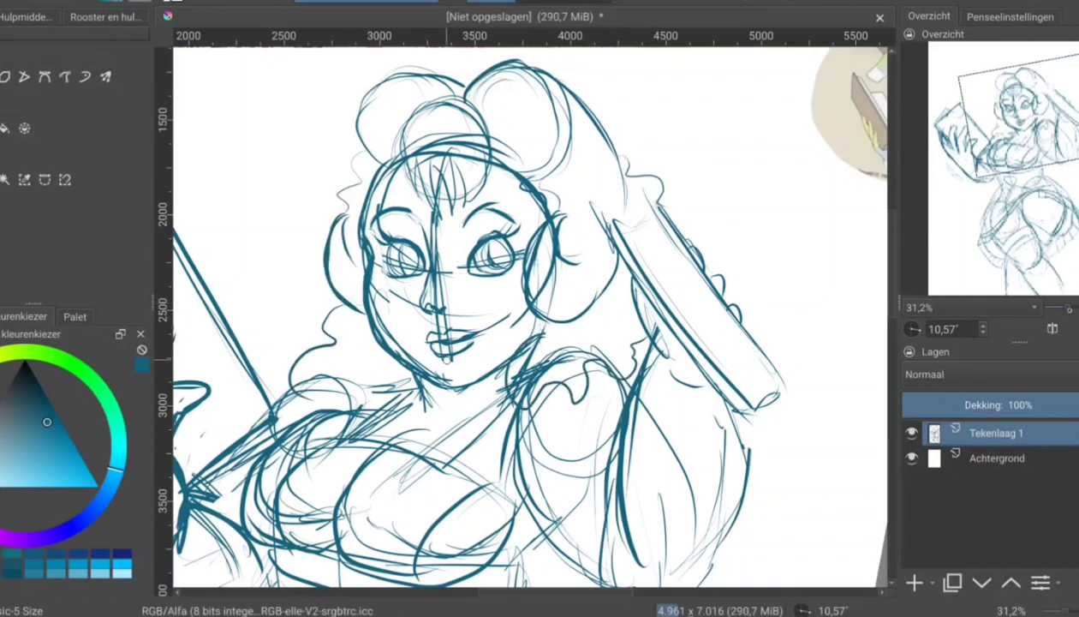
pyautogui.press('5')
pyautogui.scroll(-5, 531, 308)
pyautogui.scroll(2, 583, 446)
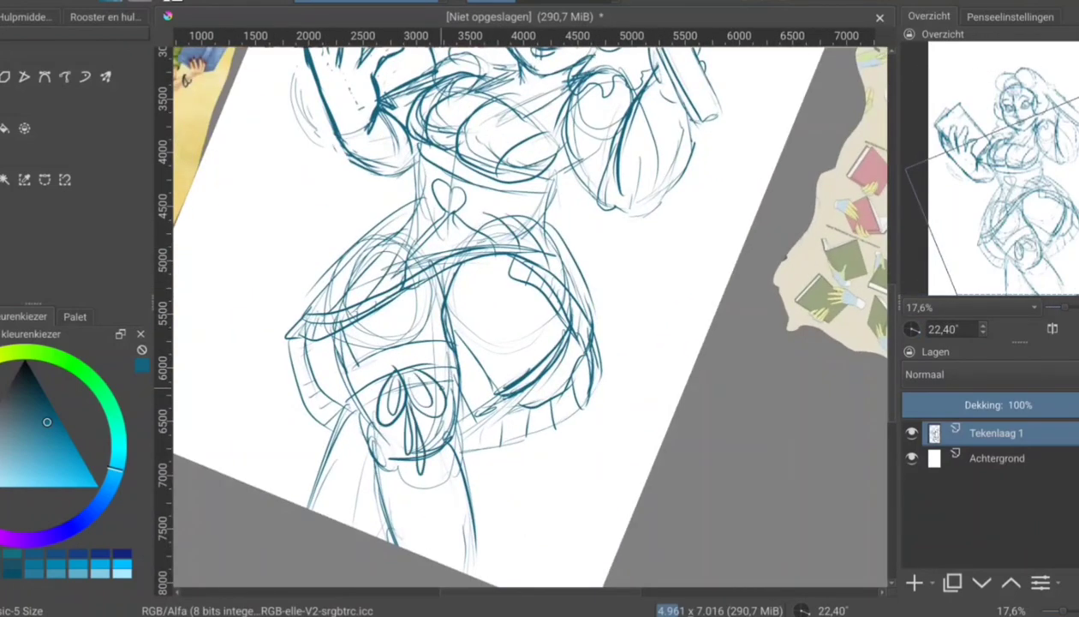
# Step: In a rotated view, thicken the raised arm and book outlines, then restore the full-page view
pyautogui.press('5')
pyautogui.scroll(2, 531, 308)
pyautogui.moveTo(591, 202)
pyautogui.mouseDown()
pyautogui.moveTo(617, 339)
pyautogui.moveTo(638, 313)
pyautogui.mouseUp()
pyautogui.moveTo(621, 257); pyautogui.dragTo(638, 334)
pyautogui.moveTo(618, 208)
pyautogui.mouseDown()
pyautogui.moveTo(604, 224)
pyautogui.moveTo(632, 319)
pyautogui.mouseUp()
pyautogui.press('5')
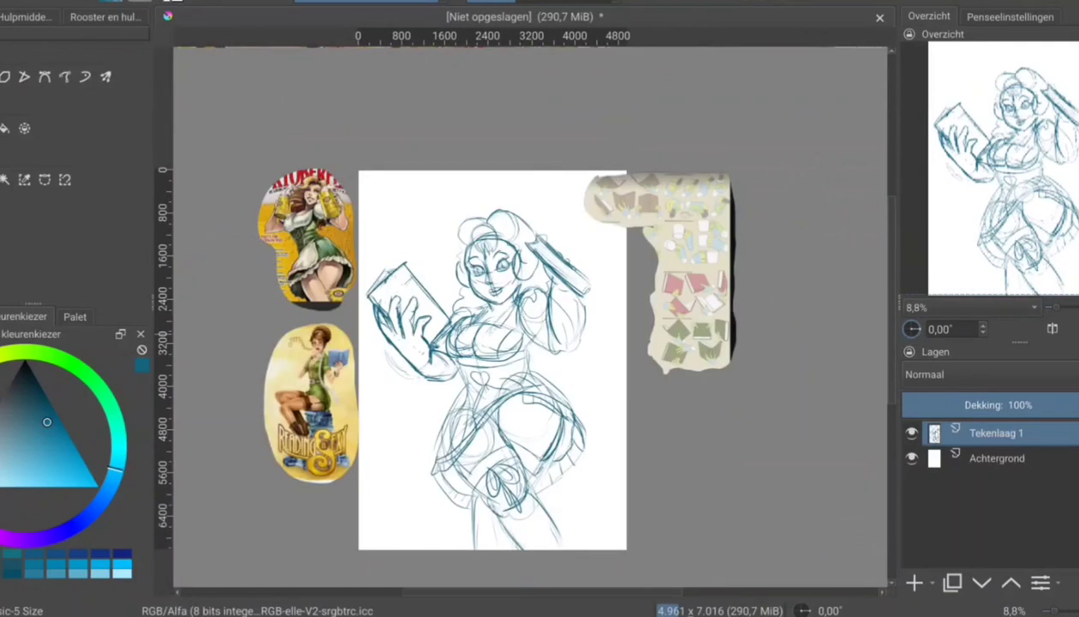
pyautogui.scroll(1, 531, 308)
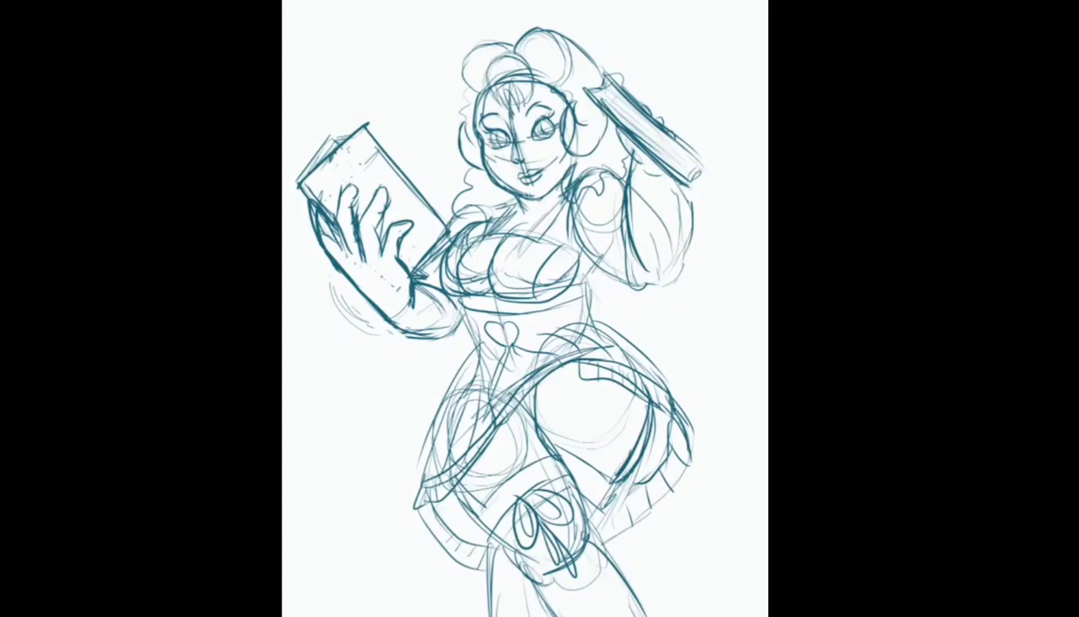